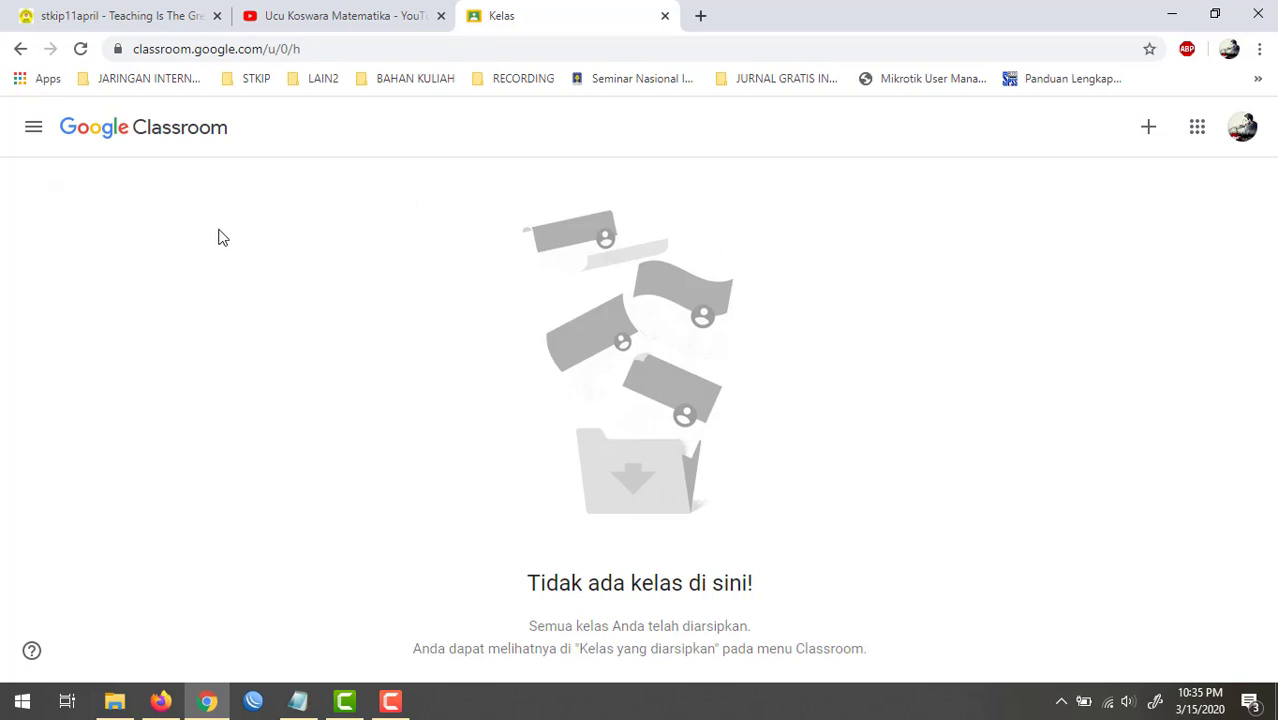
# Start creating a new class and accept the notice about using Classroom at a school with students.
pyautogui.click(1150, 122)
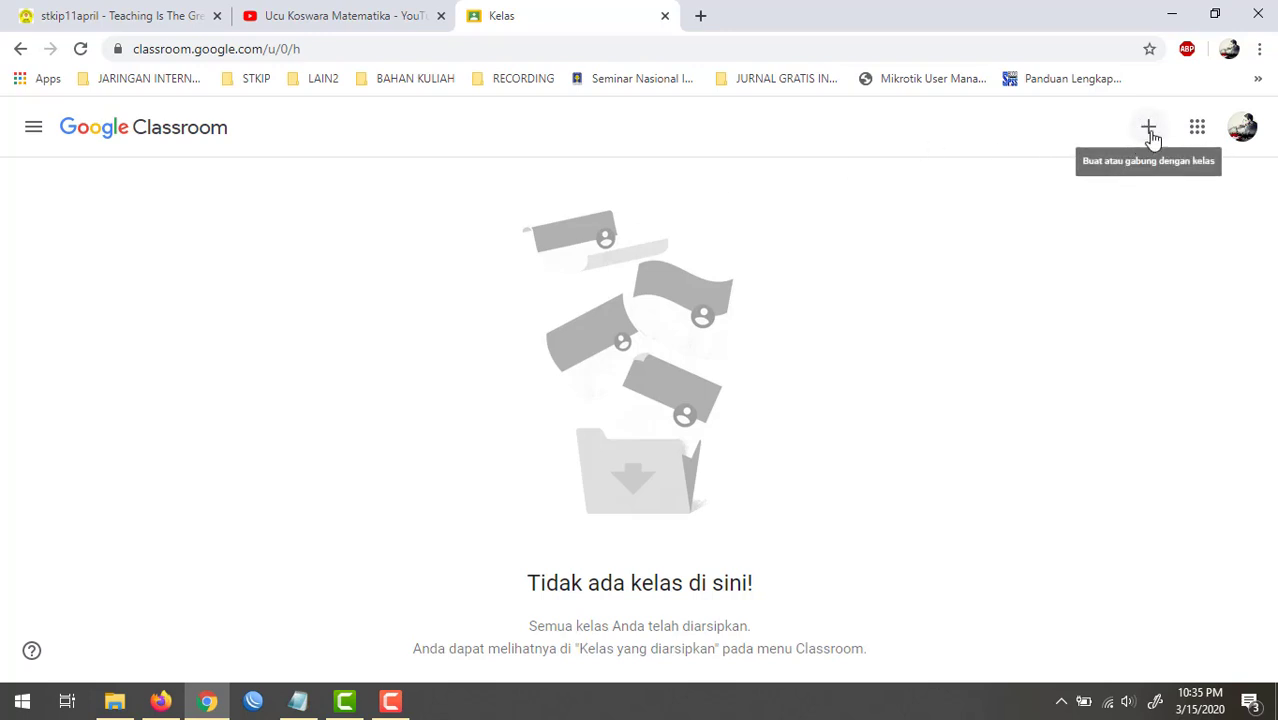
pyautogui.click(1149, 132)
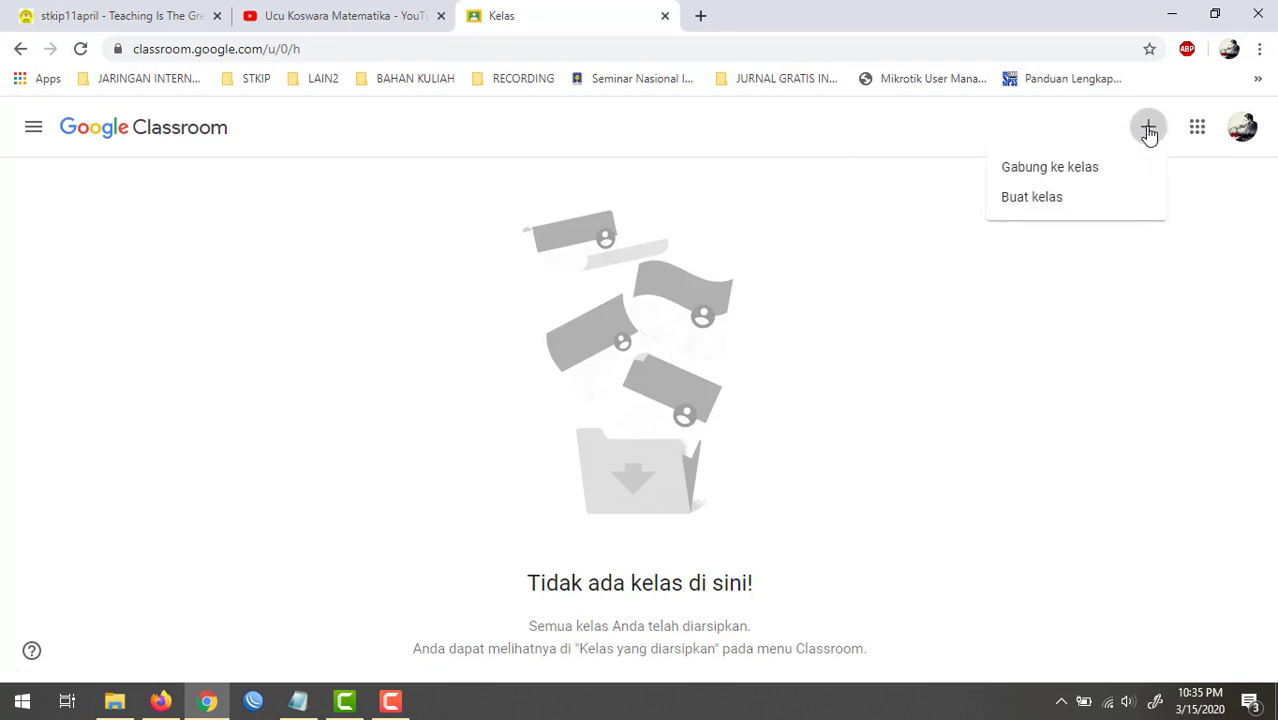
pyautogui.click(1063, 205)
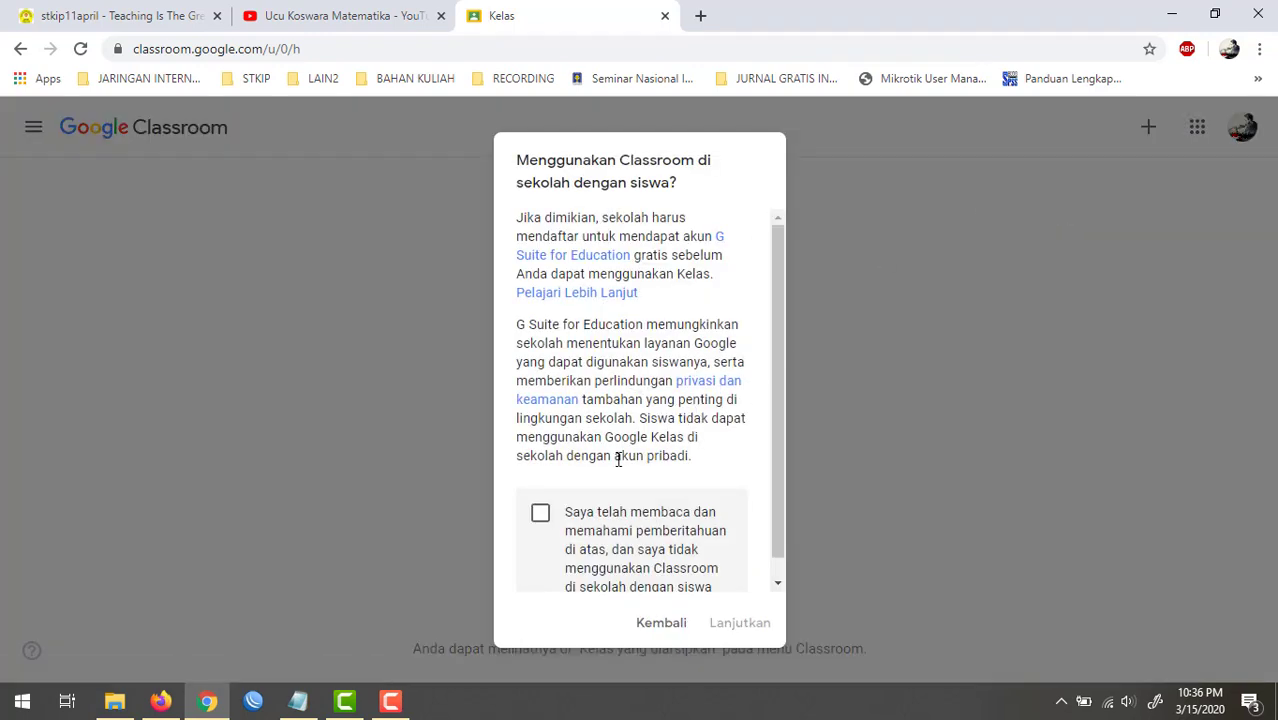
pyautogui.click(542, 514)
pyautogui.click(737, 624)
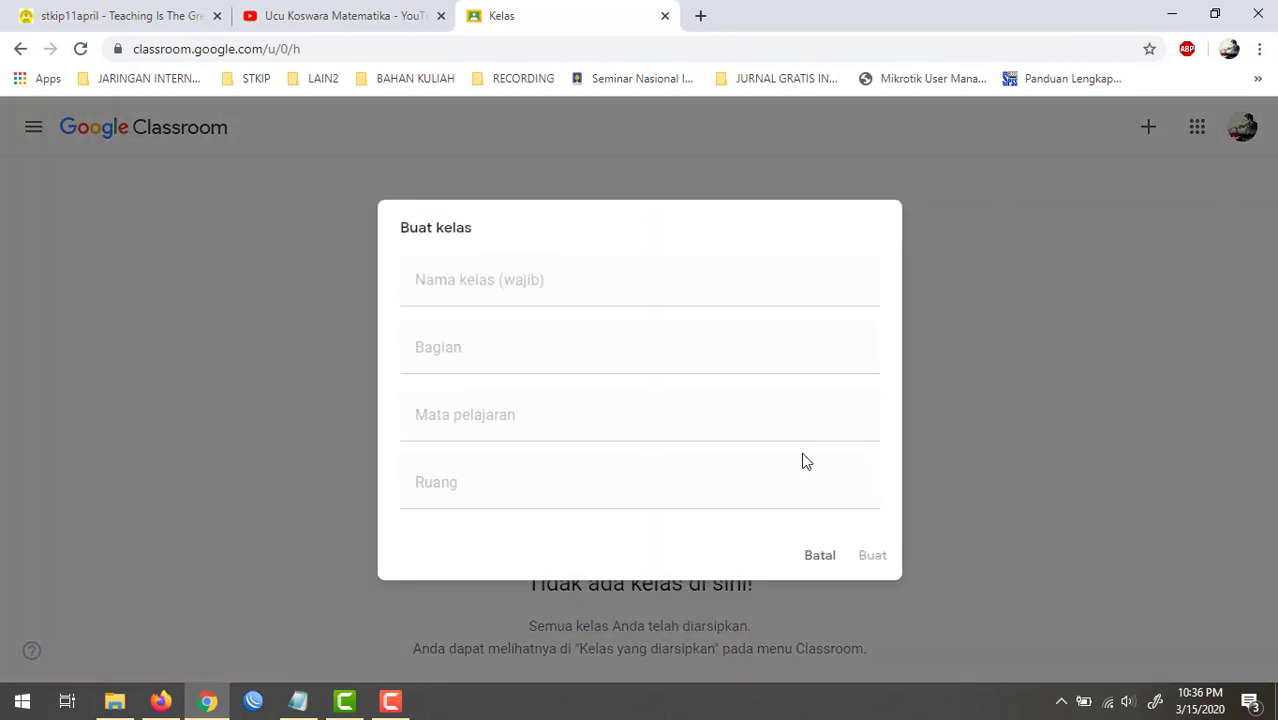
# Create the class with name "Kelas Kalkulus I", section "I/2", subject "Kalkulus 1" and room "9".
pyautogui.click(505, 294)
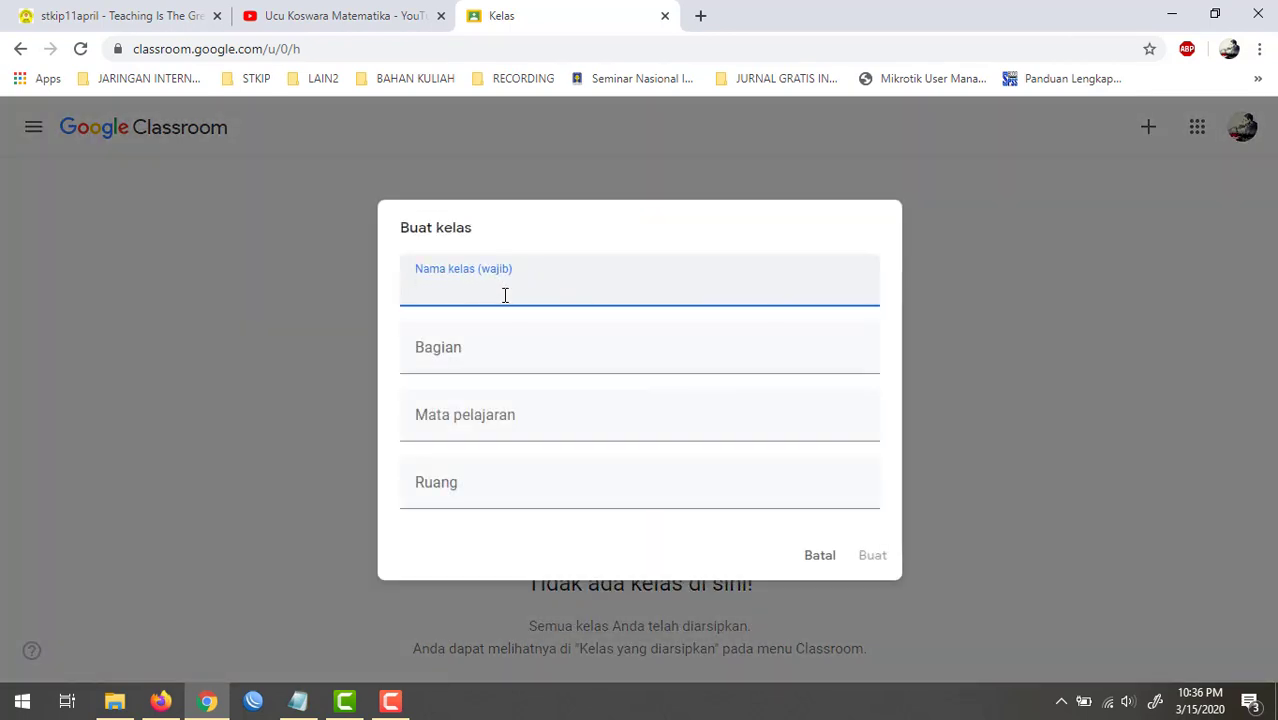
pyautogui.write('Kelas Kalkulus')
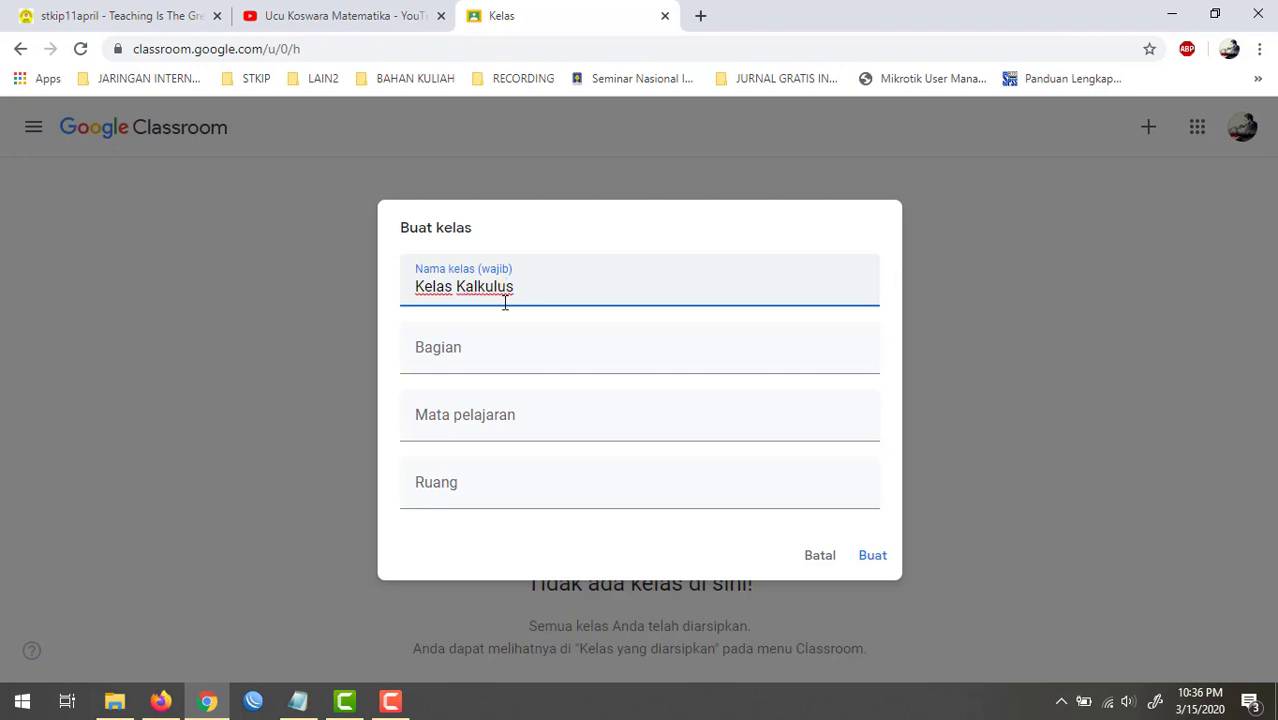
pyautogui.click(480, 351)
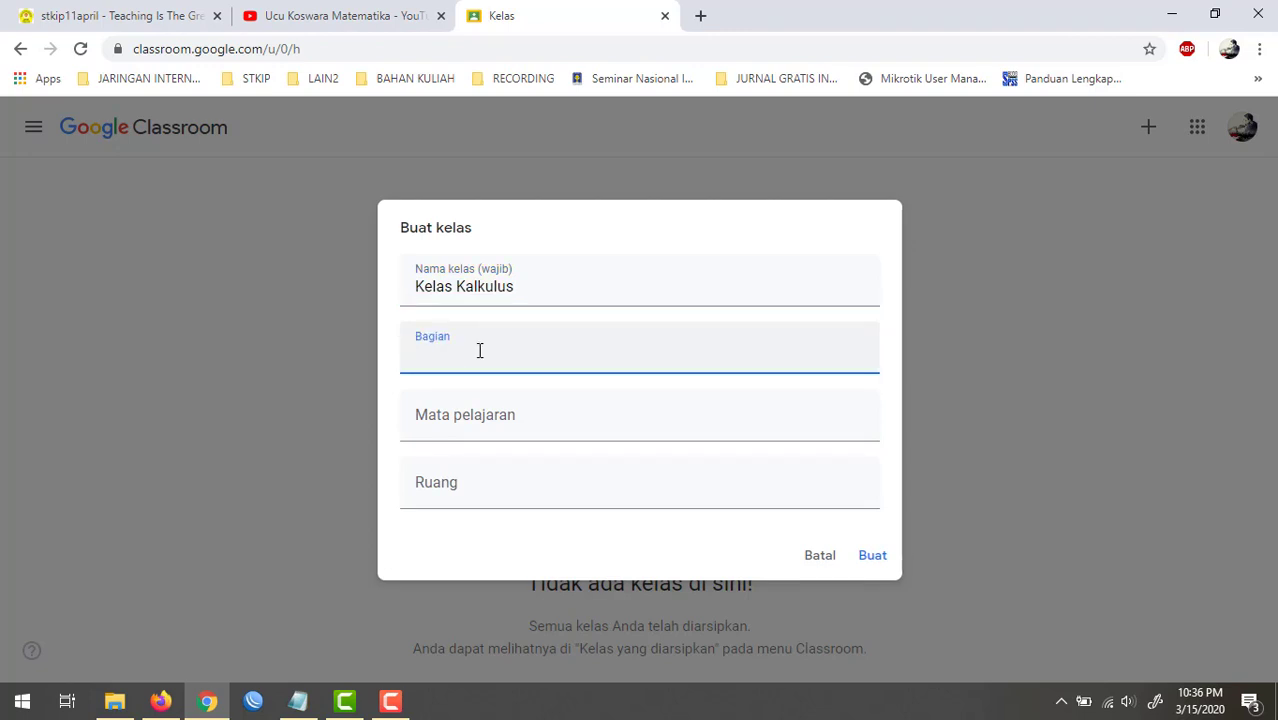
pyautogui.write('I/2')
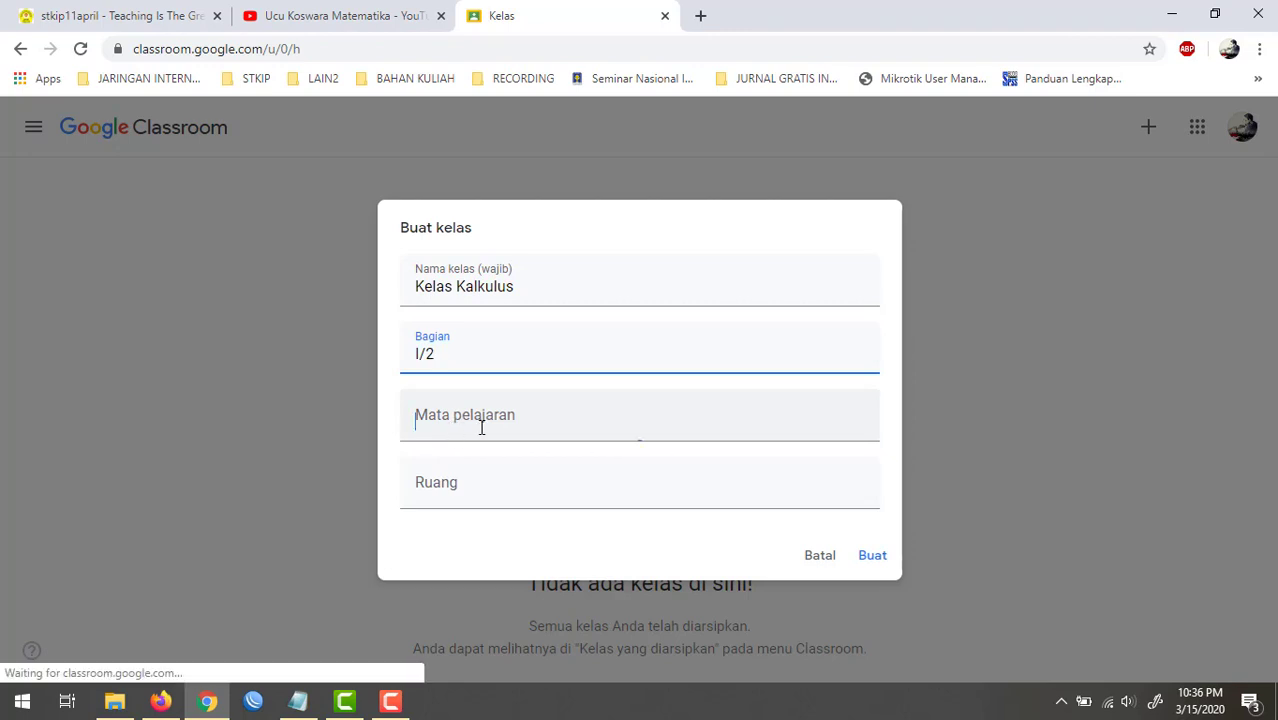
pyautogui.click(636, 421)
pyautogui.write('Kalkulus')
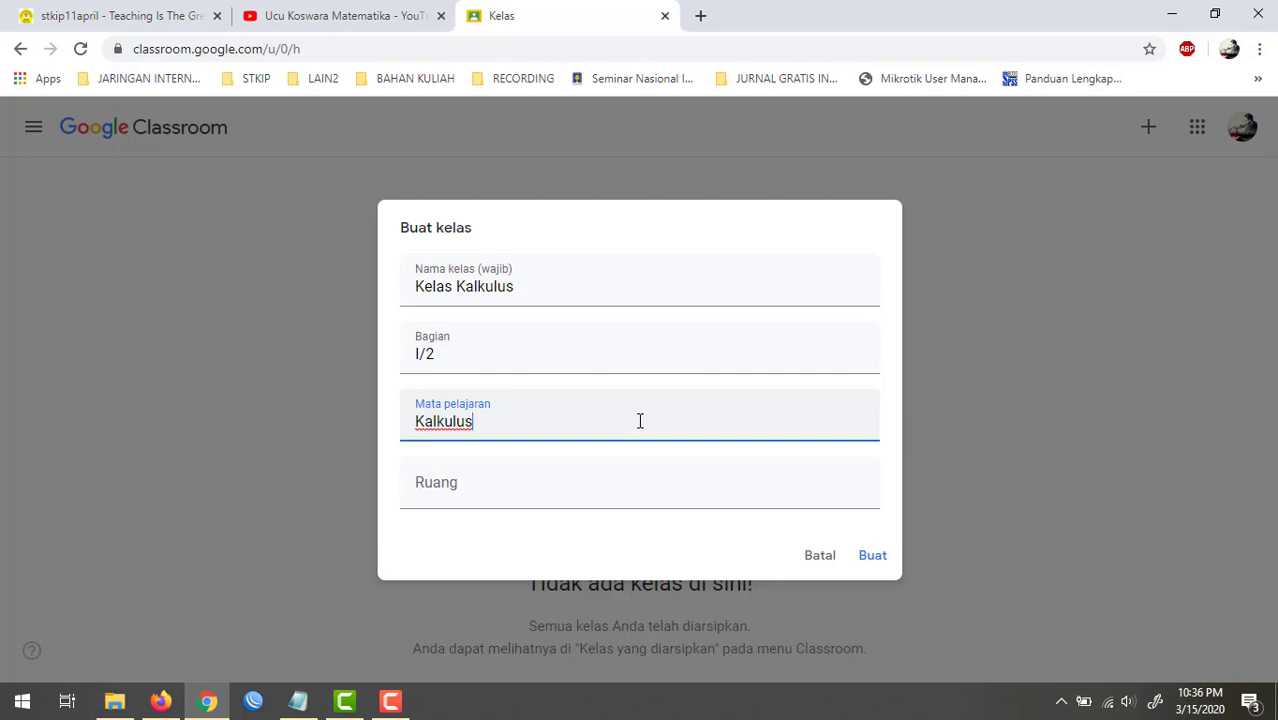
pyautogui.write(' 1')
pyautogui.click(466, 486)
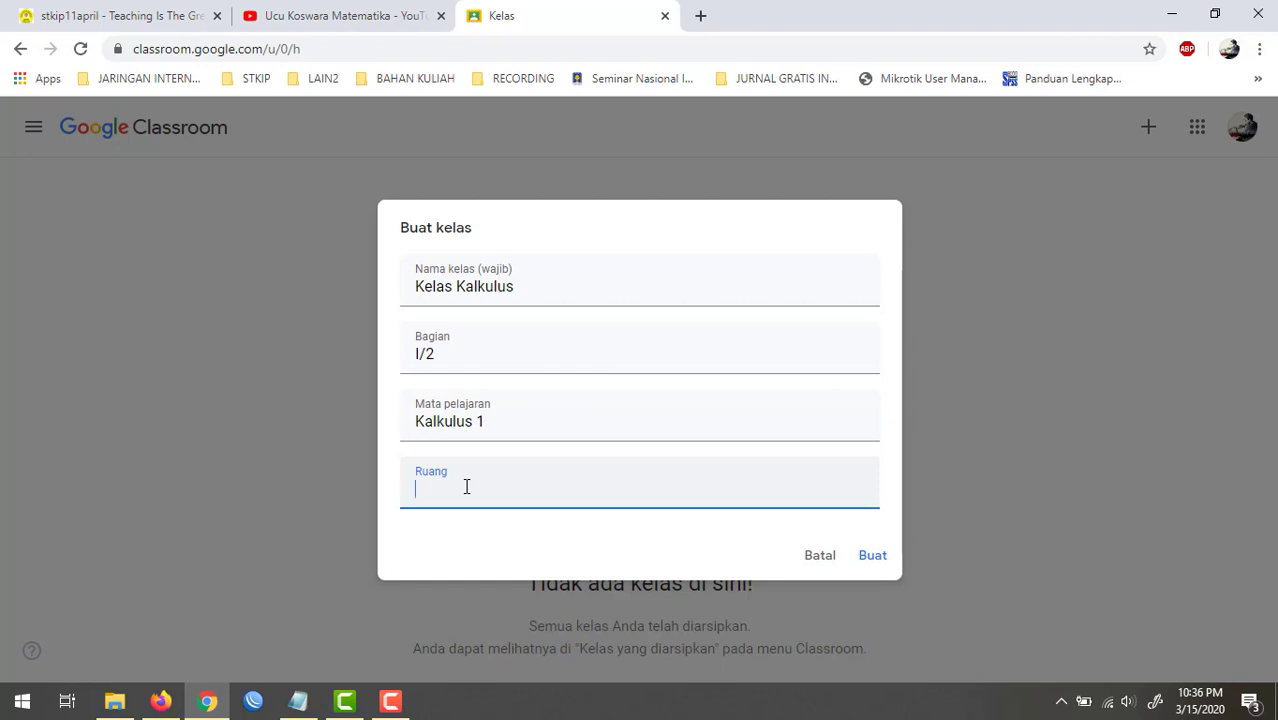
pyautogui.write('9')
pyautogui.click(531, 287)
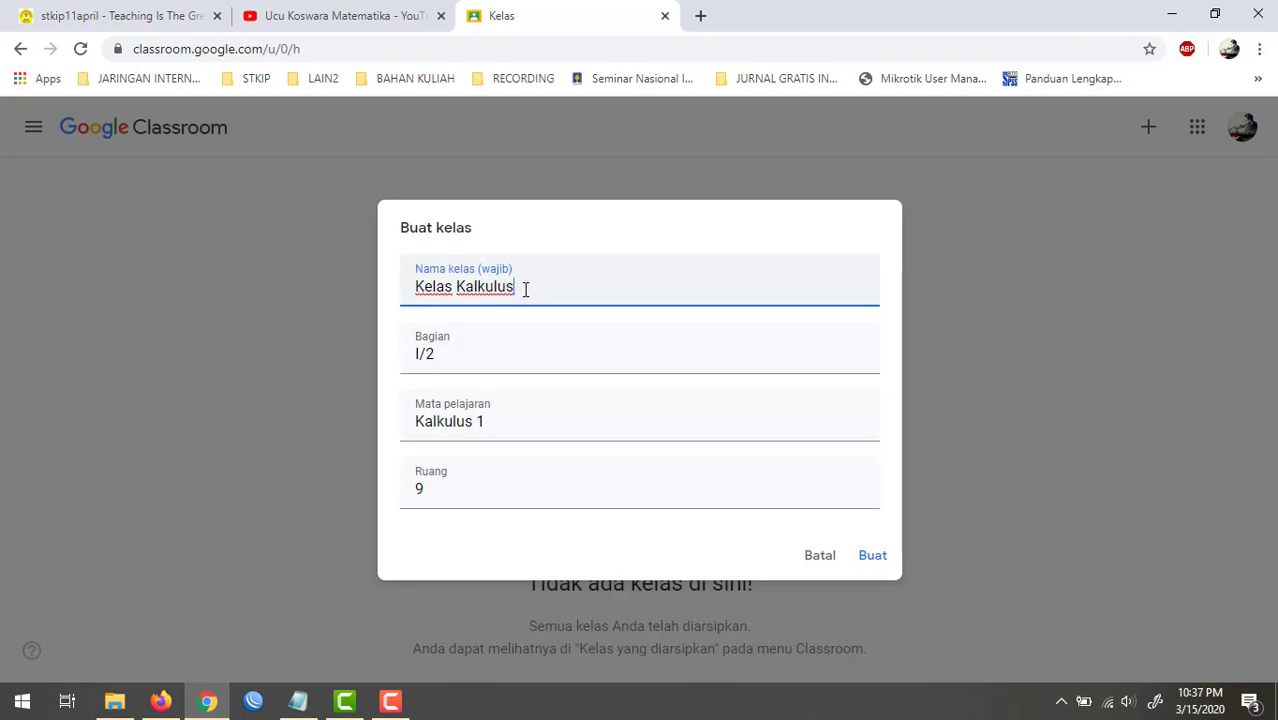
pyautogui.write('I')
pyautogui.click(874, 556)
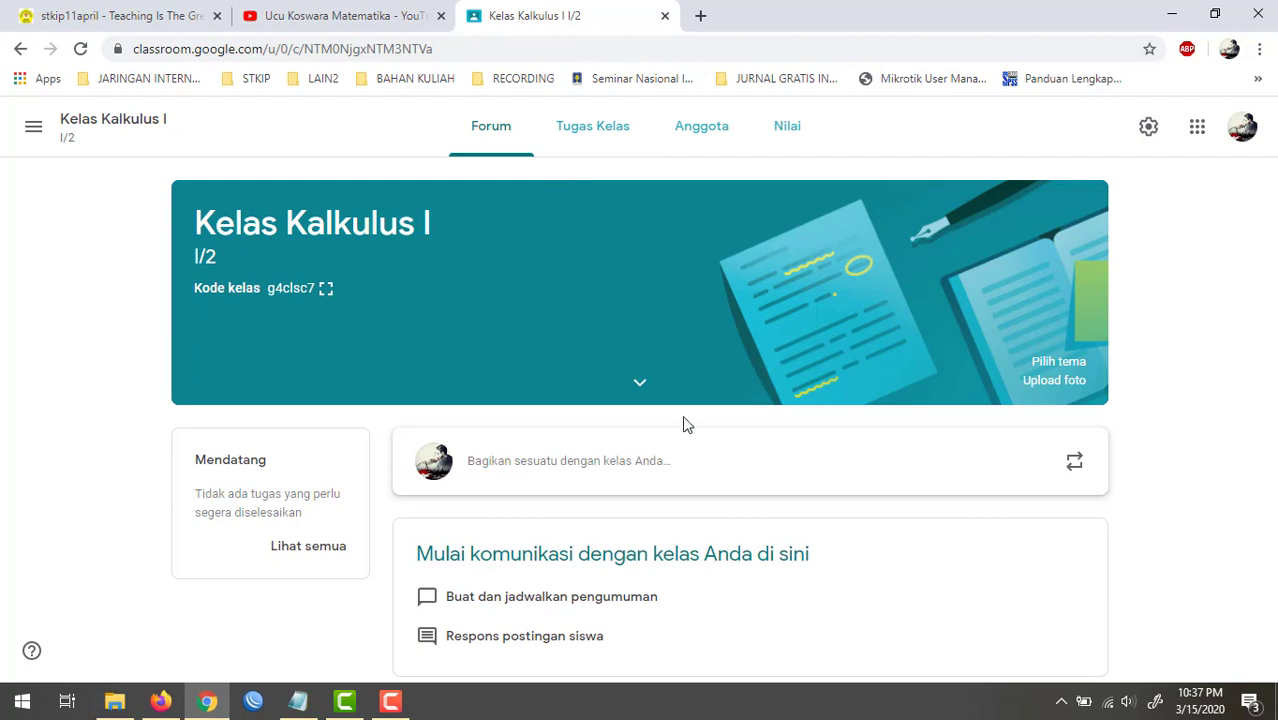
# Review the class members page, including the student invitation code and the actions available for the enrolled student.
pyautogui.click(706, 133)
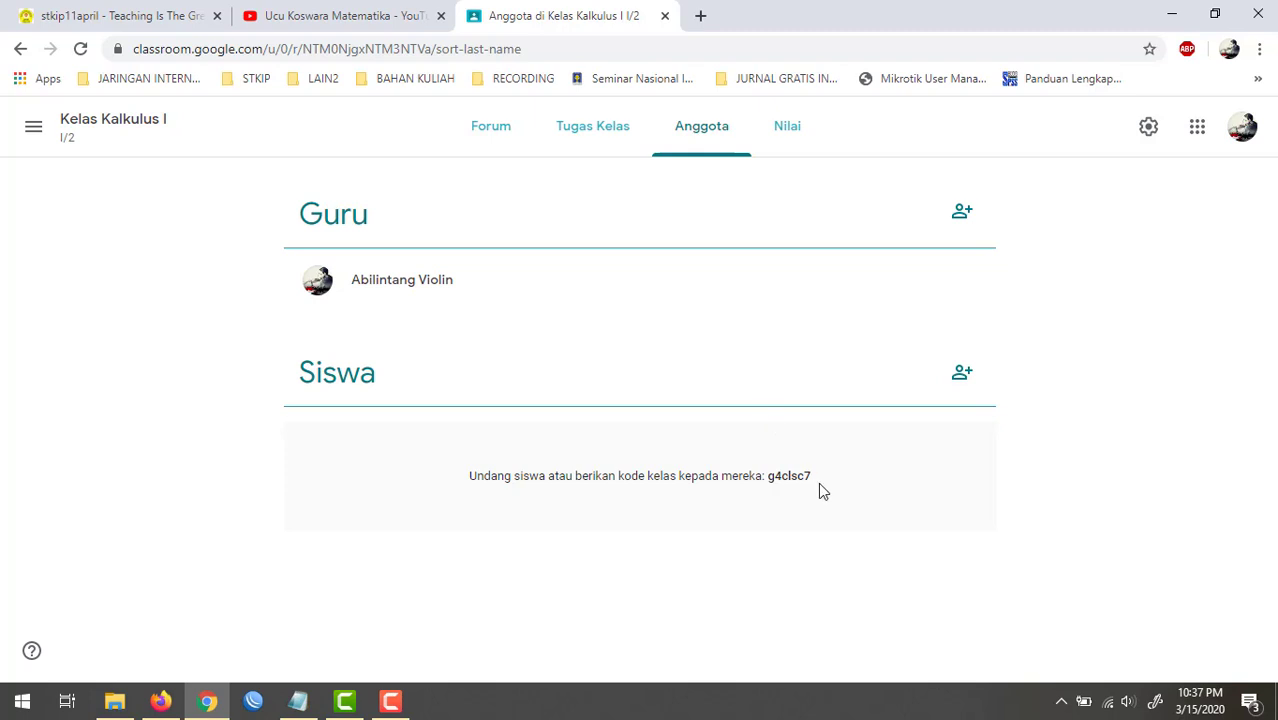
pyautogui.moveTo(774, 478); pyautogui.dragTo(802, 466)
pyautogui.click(800, 519)
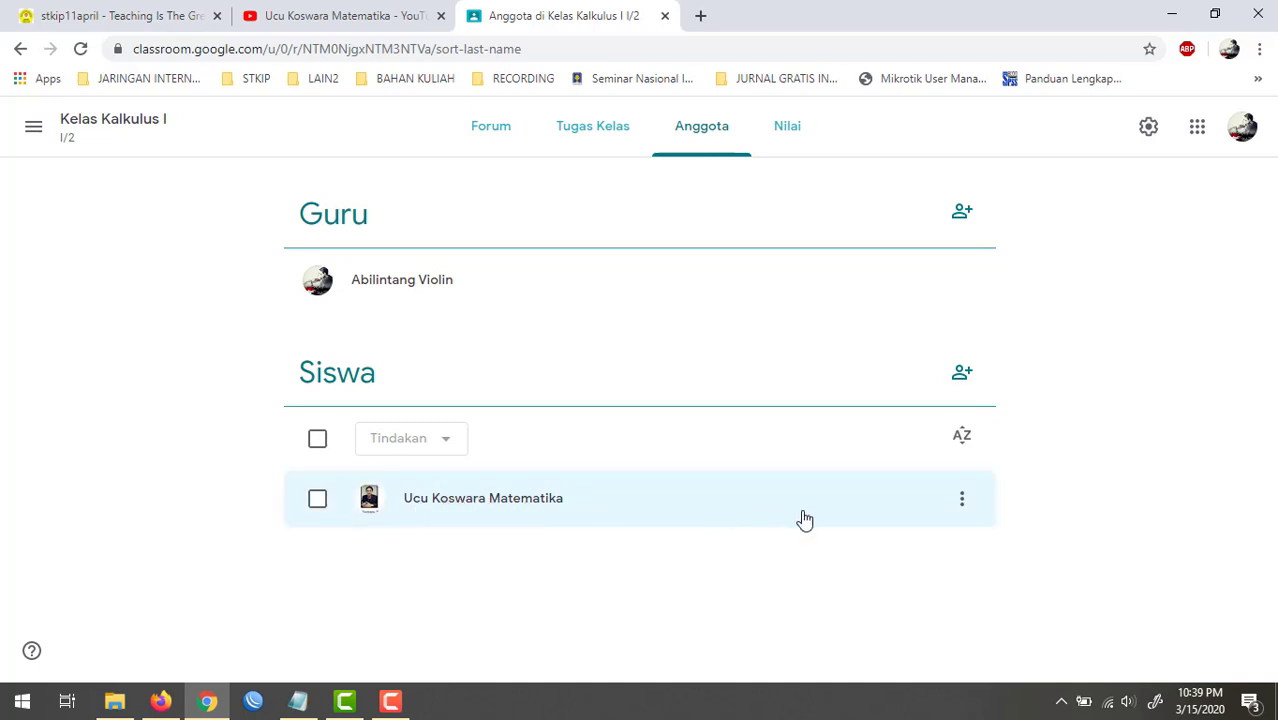
pyautogui.click(961, 500)
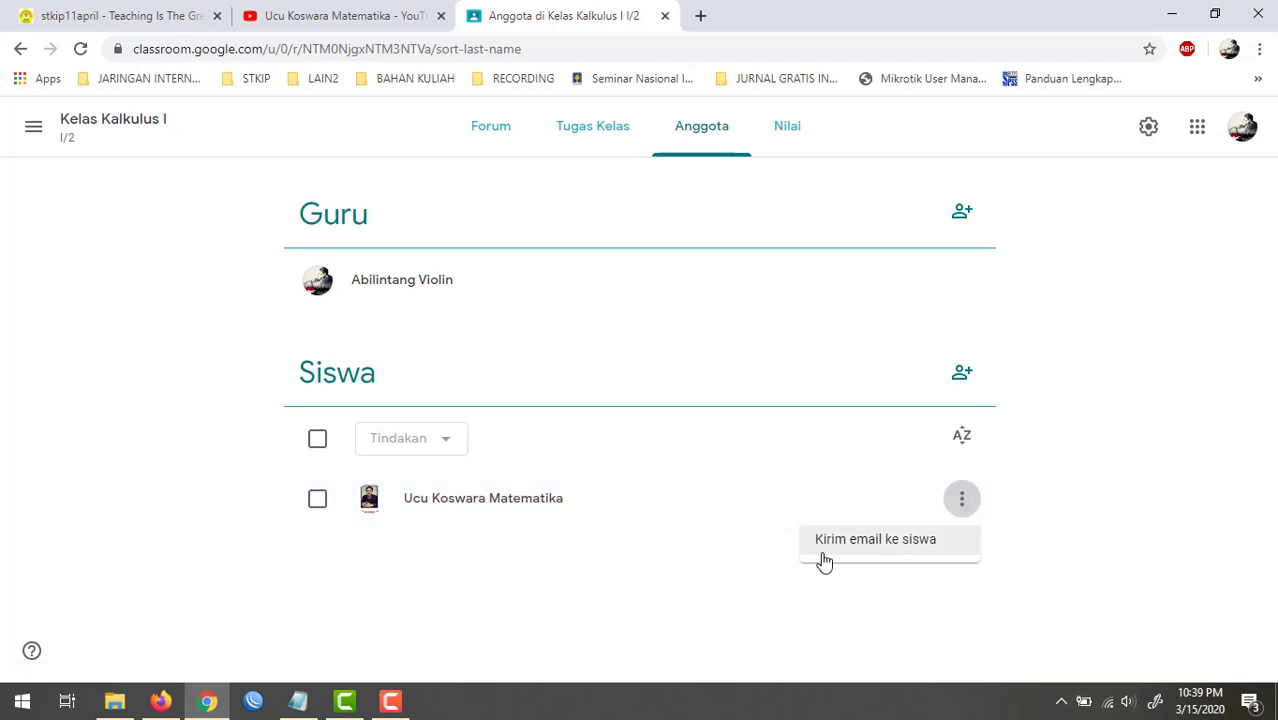
pyautogui.click(638, 580)
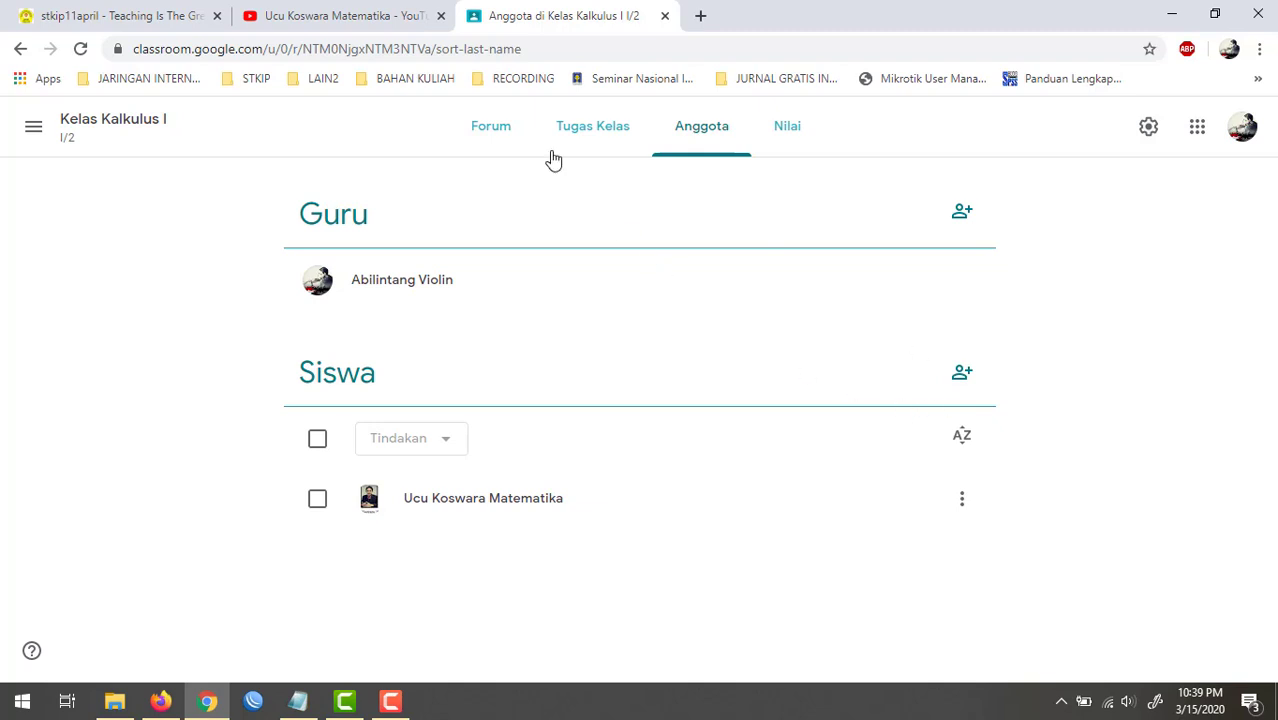
# Post the announcement "Selamat Datang Di Kela s Online Kalkulus I" to all students in the class forum.
pyautogui.click(491, 130)
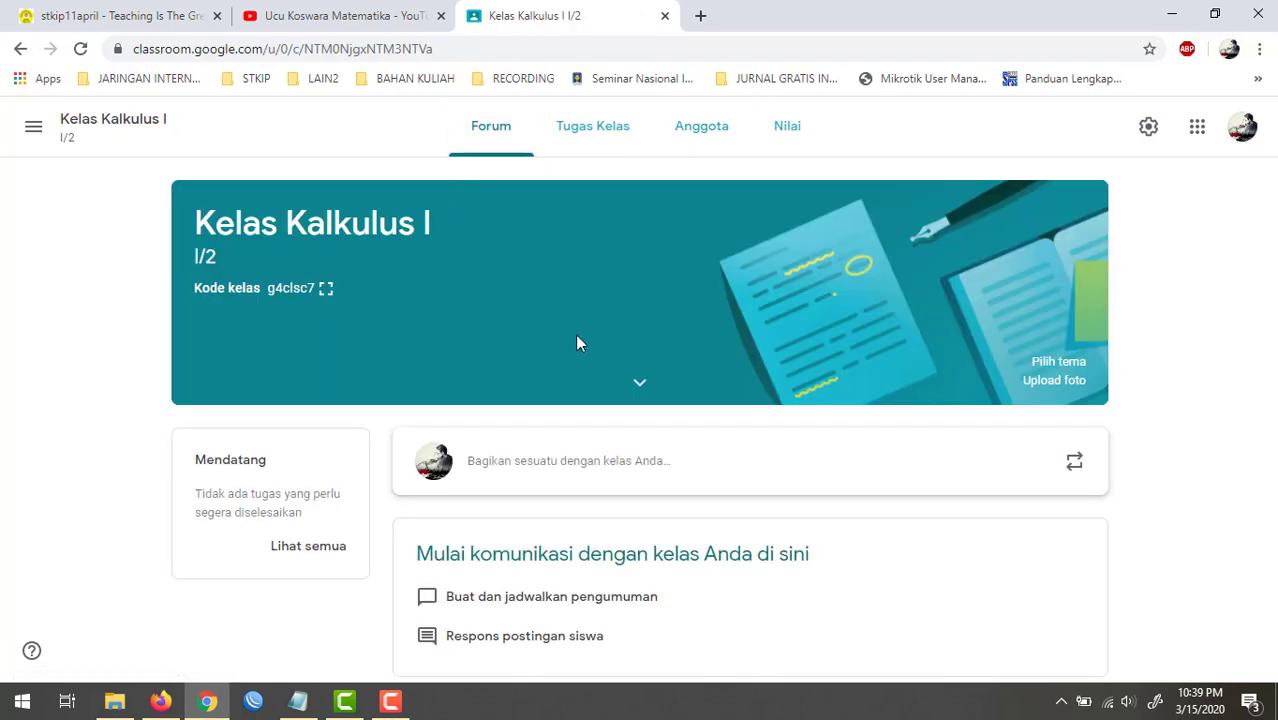
pyautogui.click(581, 464)
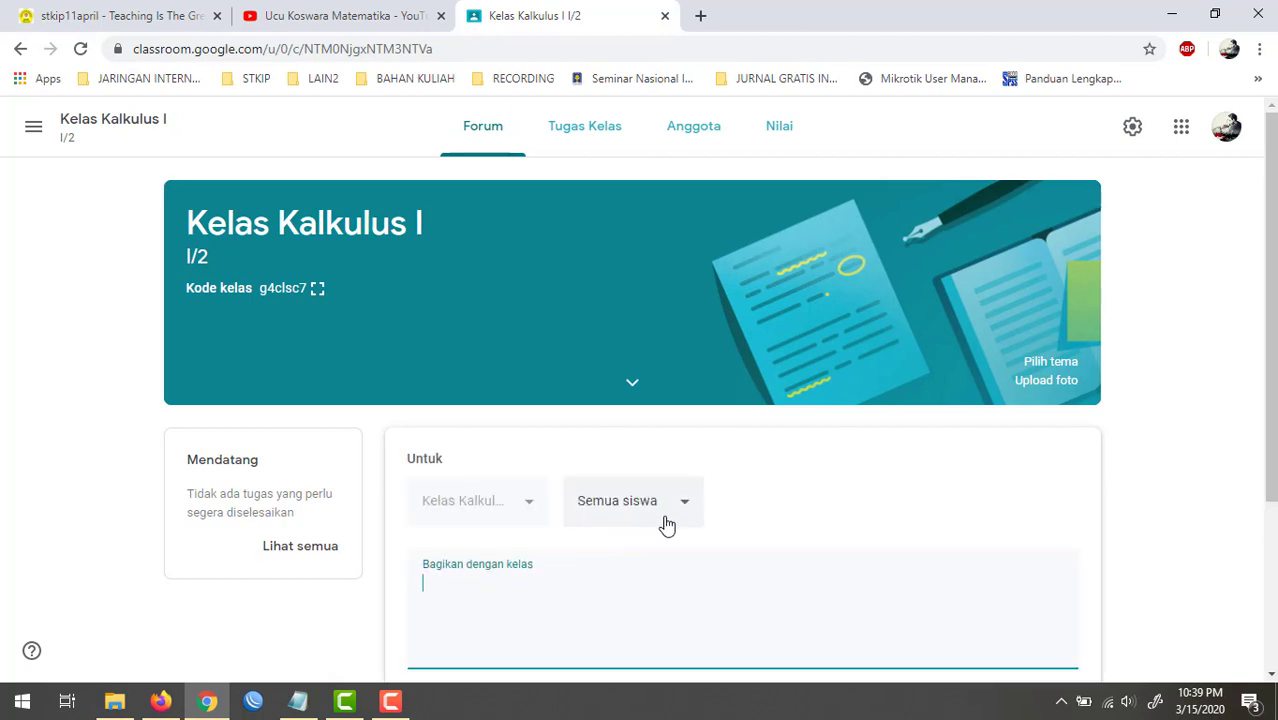
pyautogui.scroll(-3, 666, 525)
pyautogui.scroll(1, 668, 518)
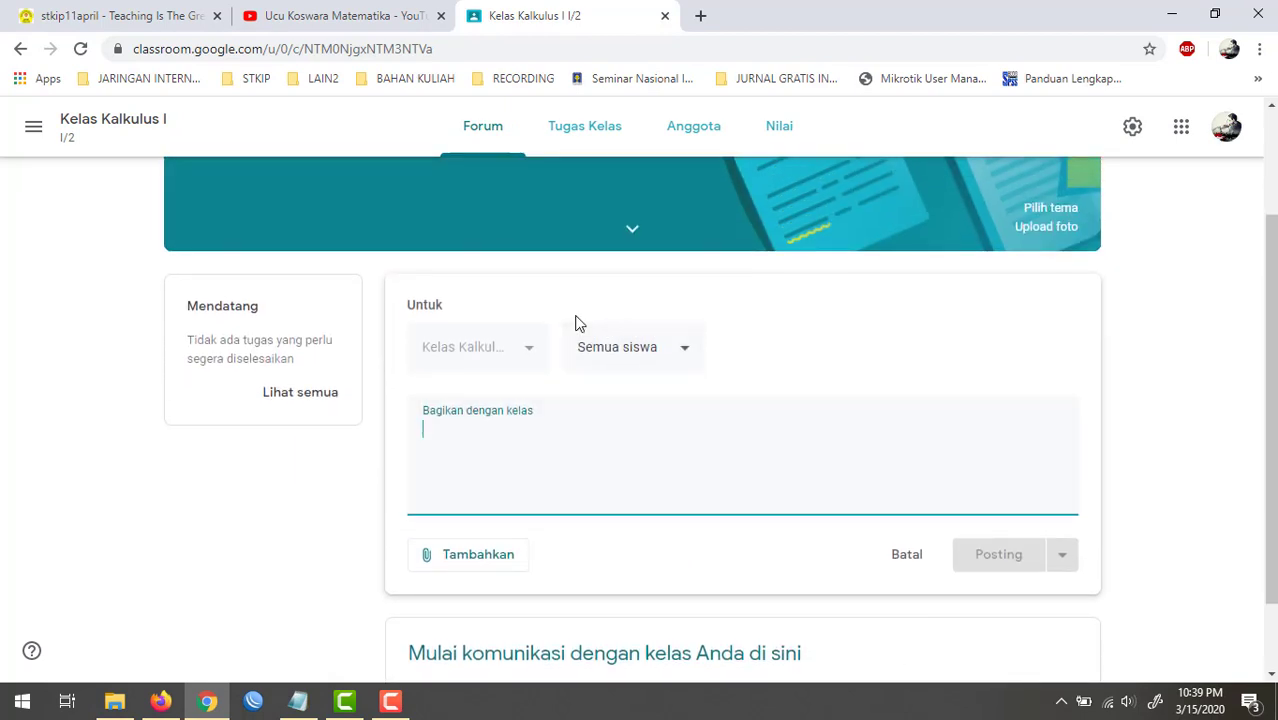
pyautogui.write('Selamat Datang Di K')
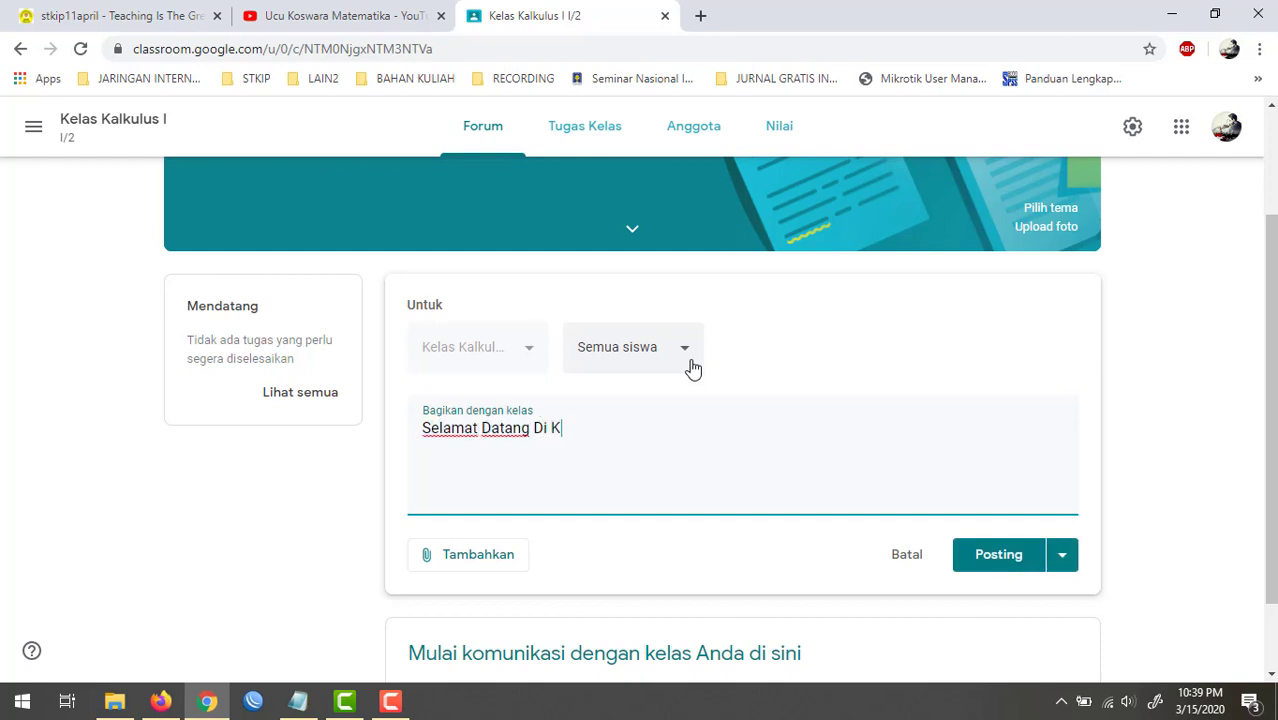
pyautogui.write('ela s Online Kalkulus I')
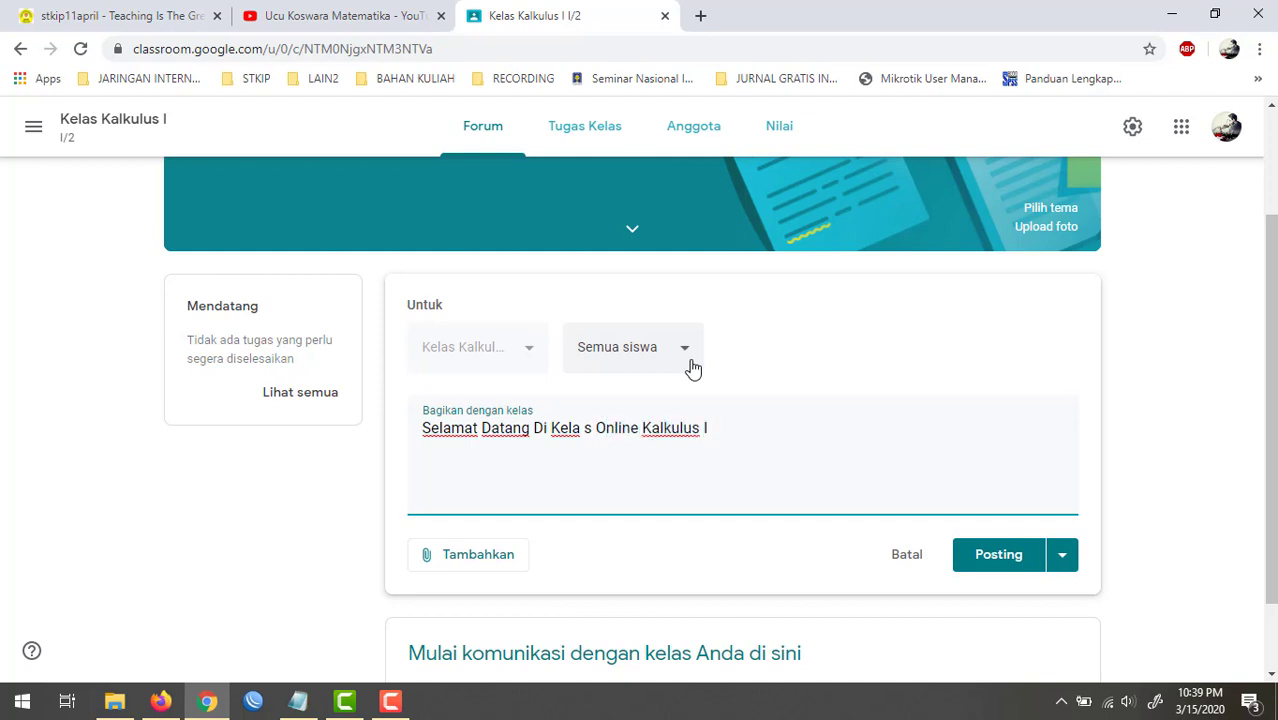
pyautogui.click(1000, 566)
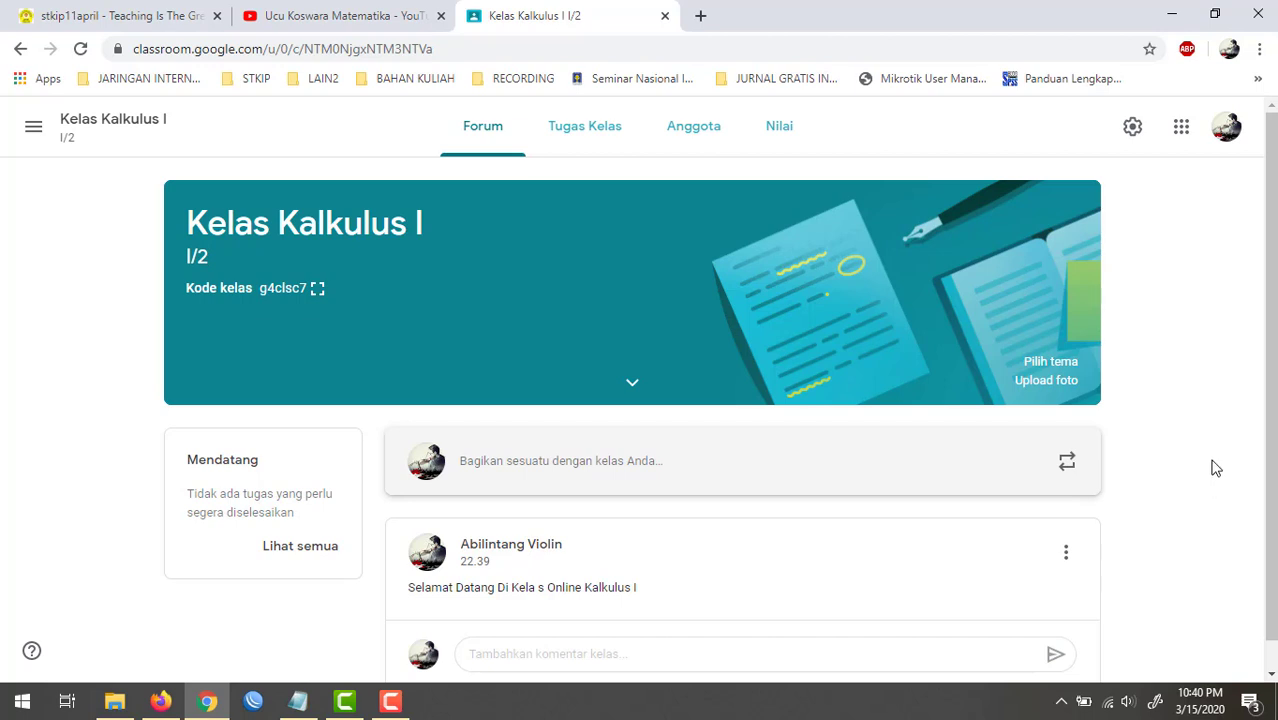
# Reload the class forum and check the welcome post for student comments.
pyautogui.scroll(-1, 984, 455)
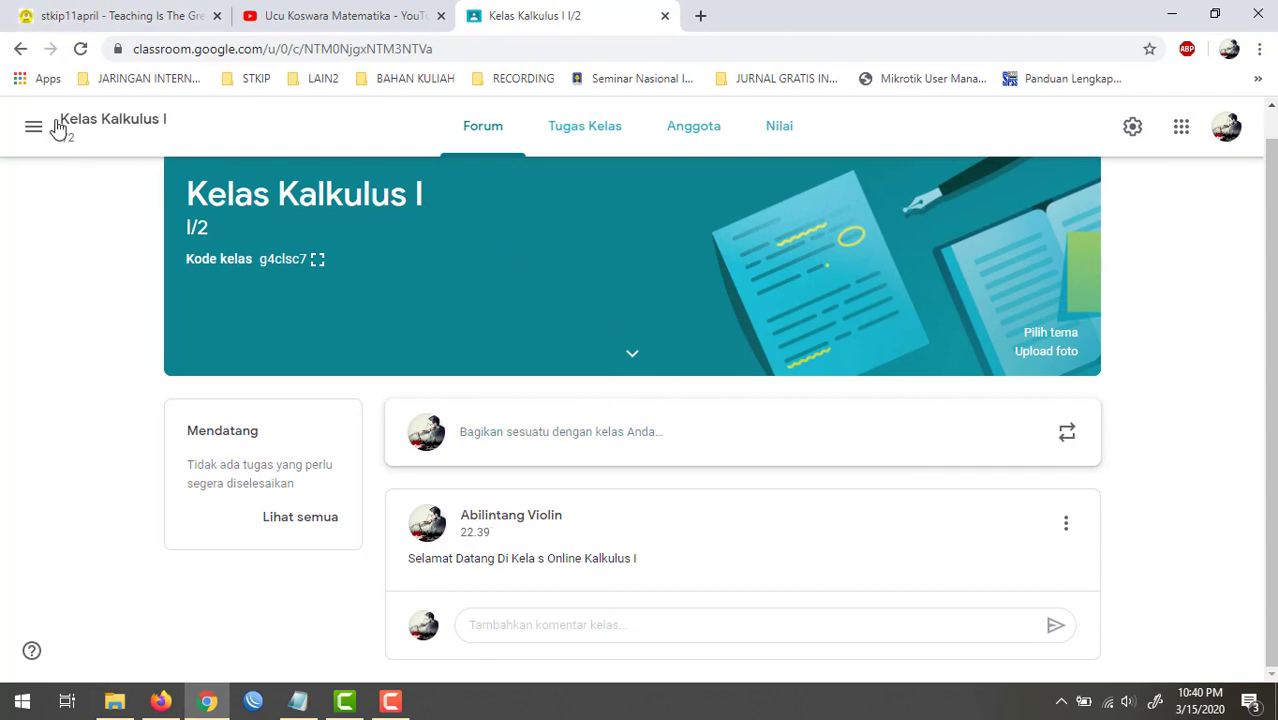
pyautogui.click(80, 48)
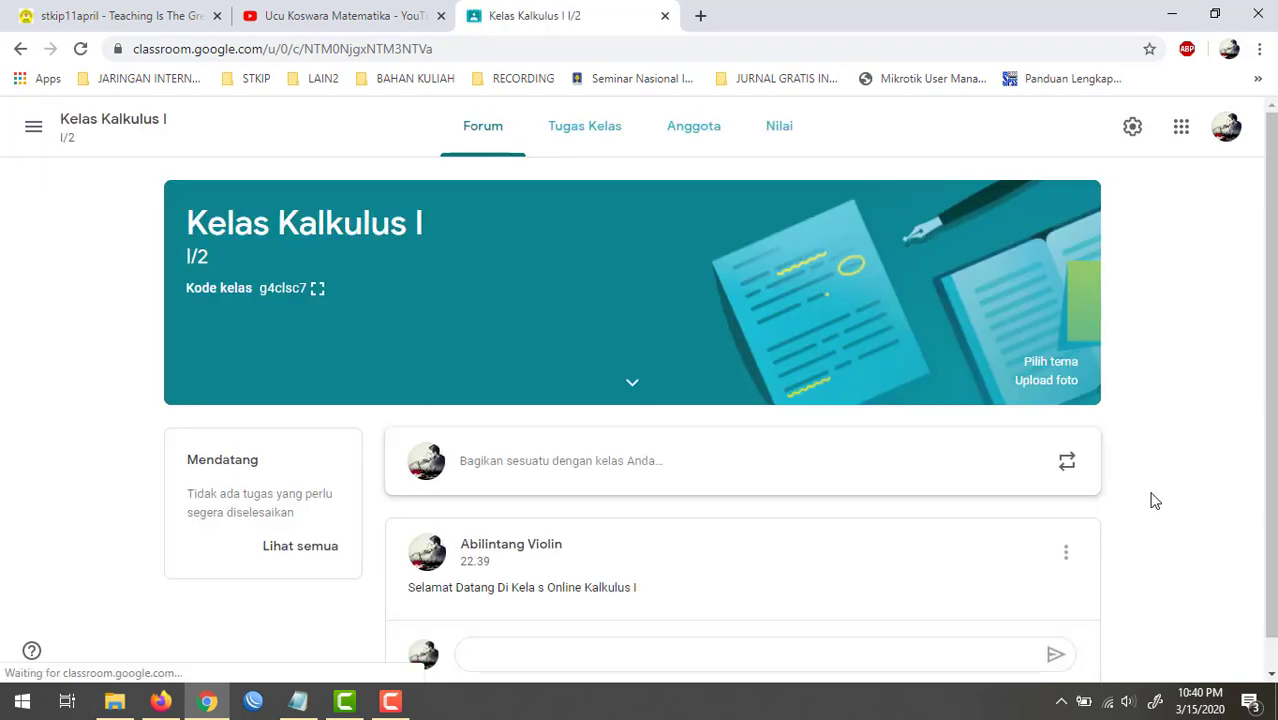
pyautogui.scroll(-1, 1114, 494)
pyautogui.scroll(-1, 1080, 527)
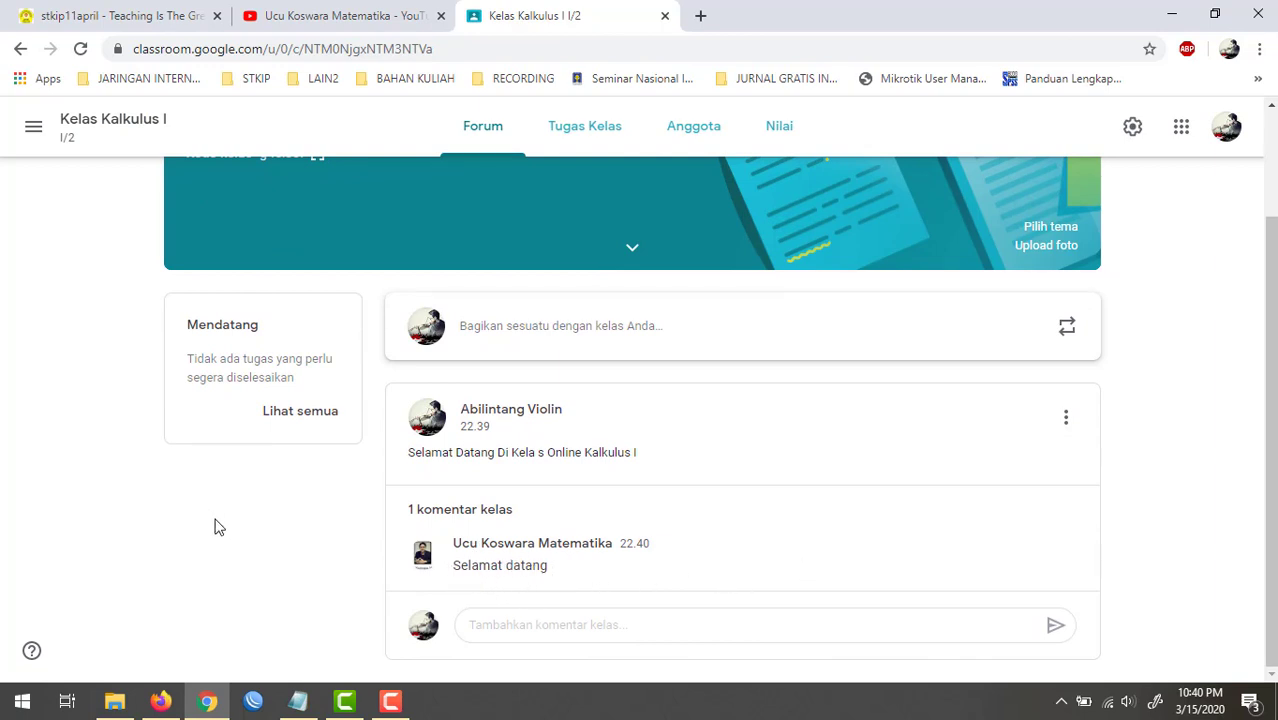
pyautogui.scroll(1, 186, 572)
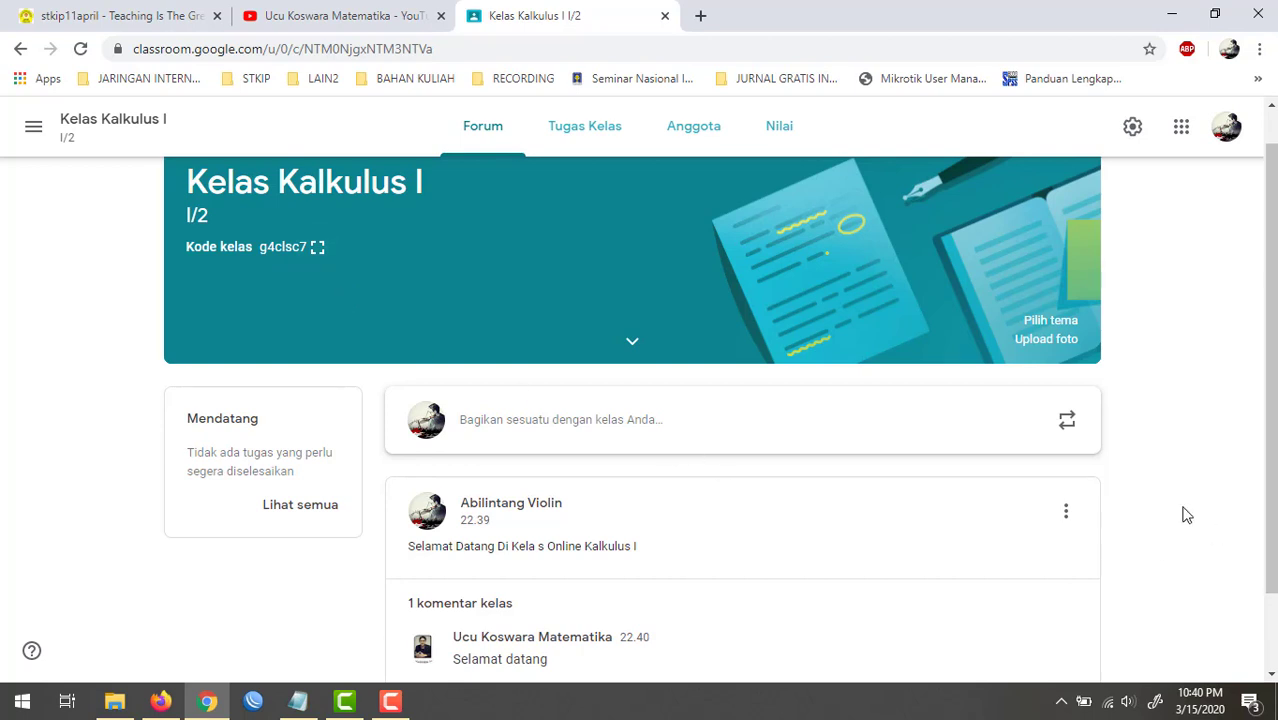
pyautogui.scroll(-1, 1187, 513)
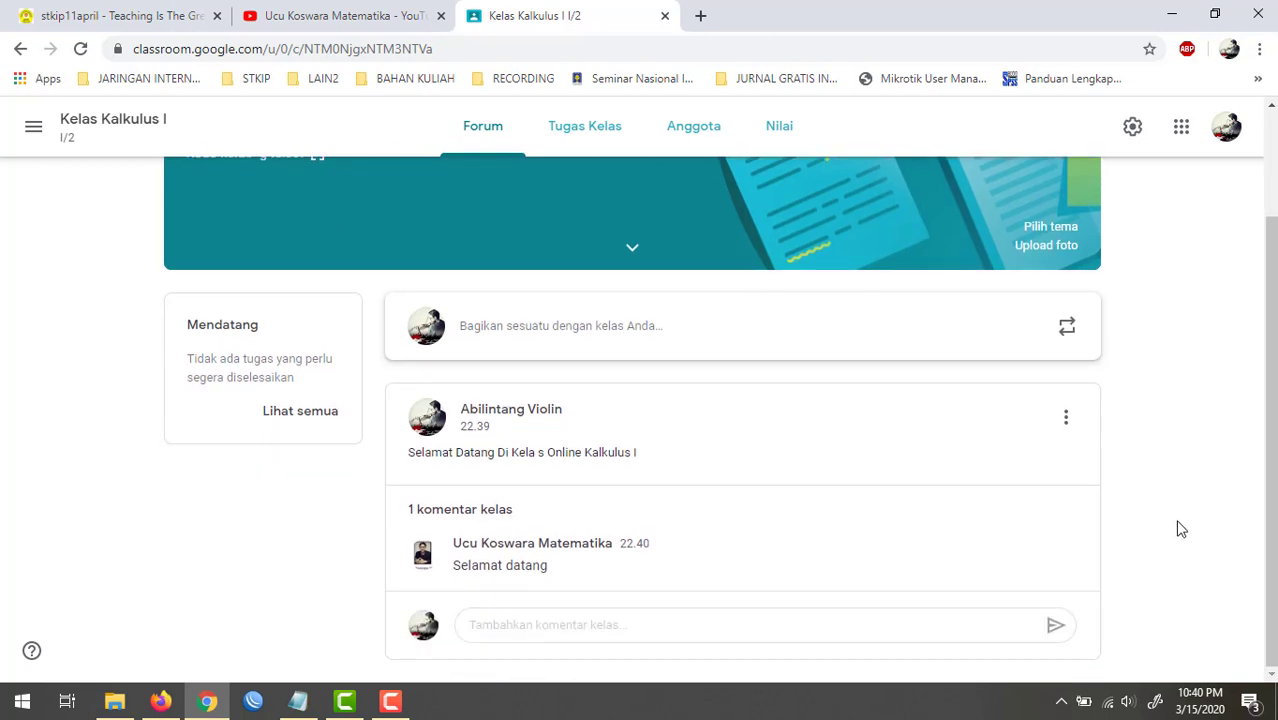
pyautogui.scroll(1, 1160, 556)
pyautogui.scroll(1, 1180, 560)
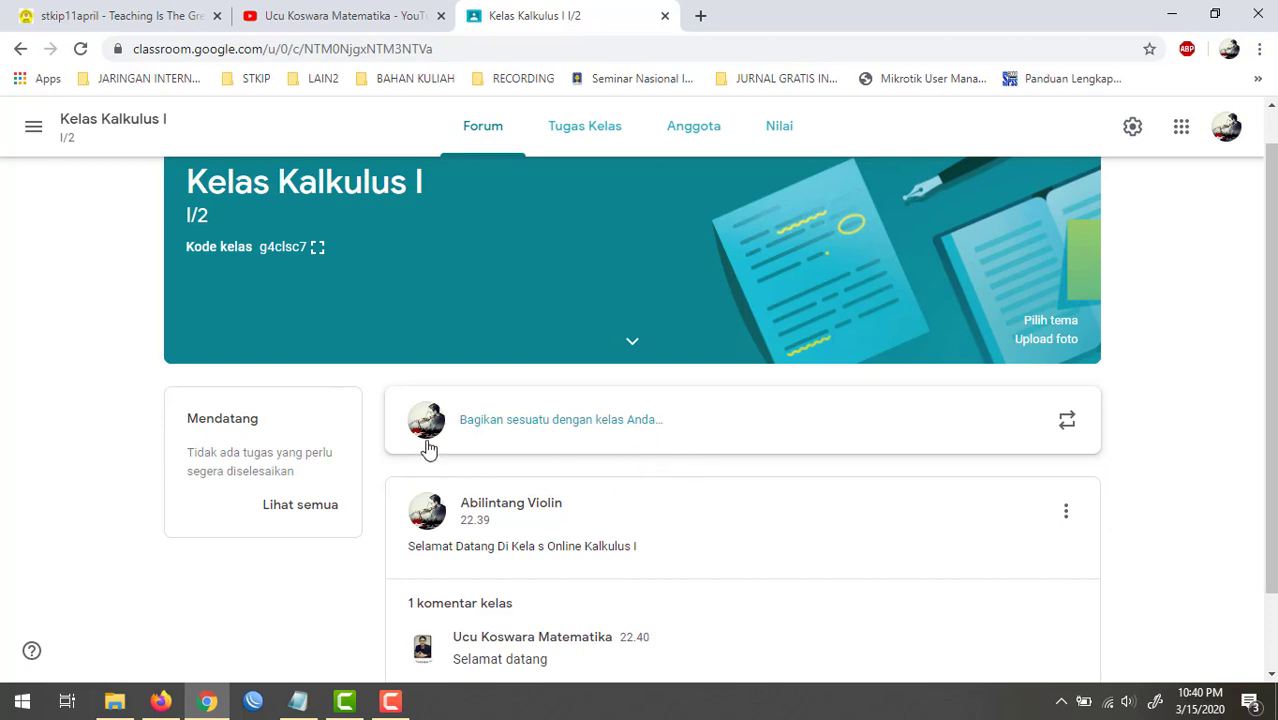
# Begin a new class announcement with "Handout 1" and look up the first Kalkulus II handout's title in File Explorer.
pyautogui.click(578, 428)
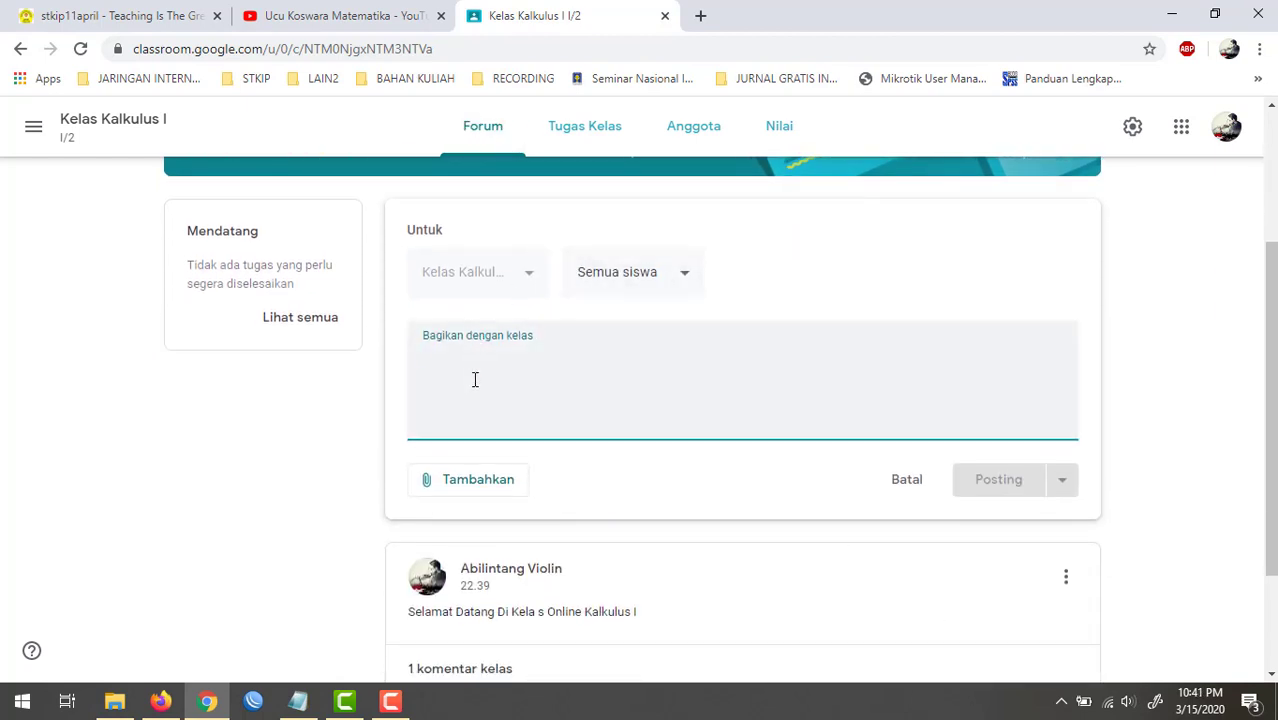
pyautogui.write('Handout 1')
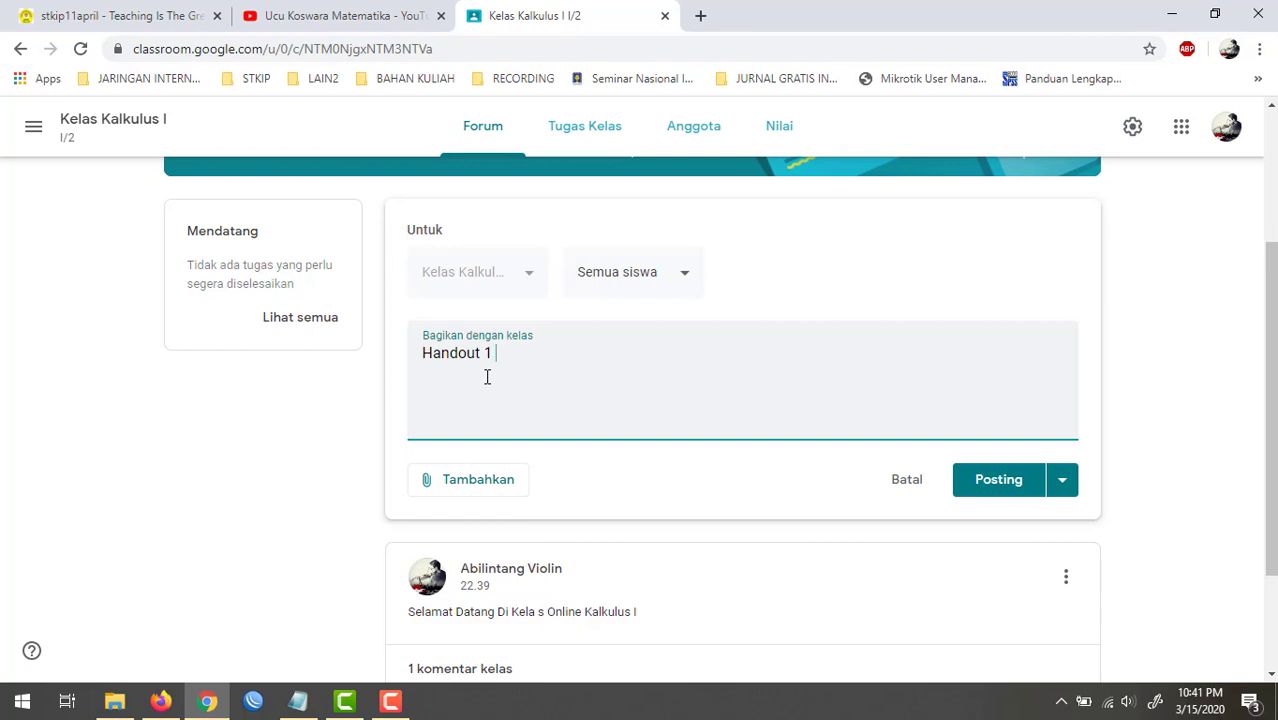
pyautogui.click(114, 700)
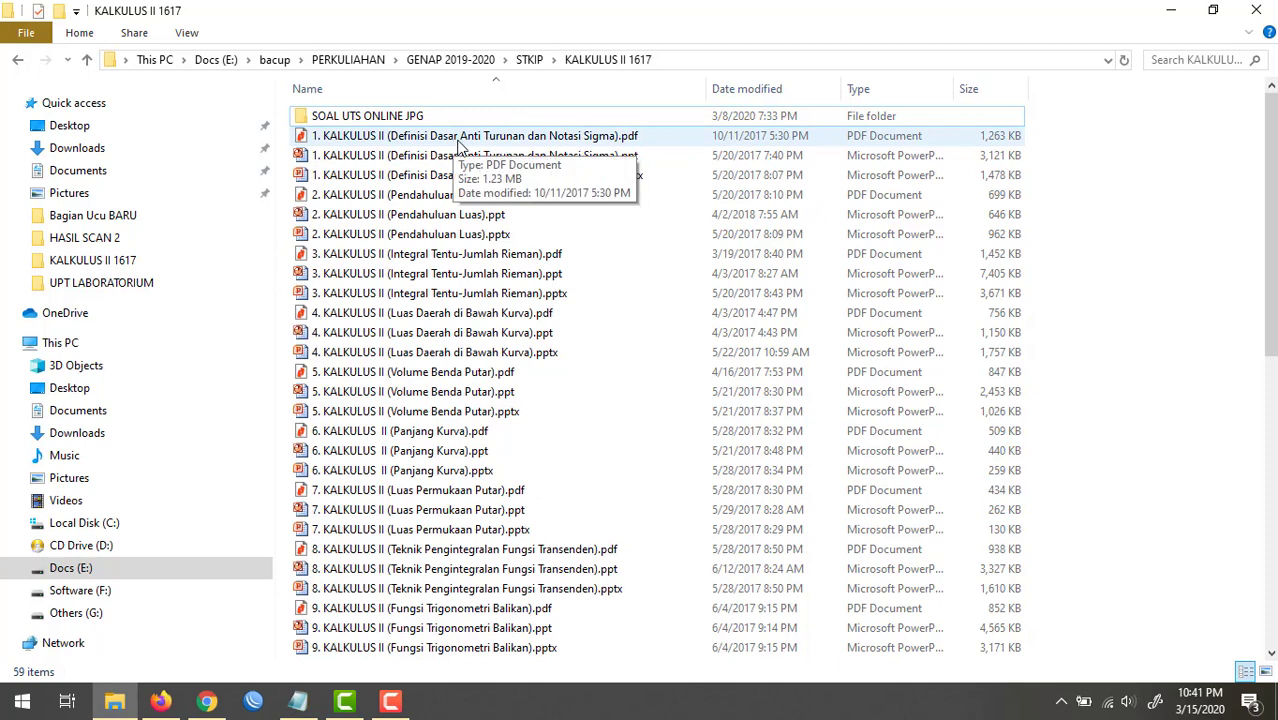
pyautogui.click(210, 701)
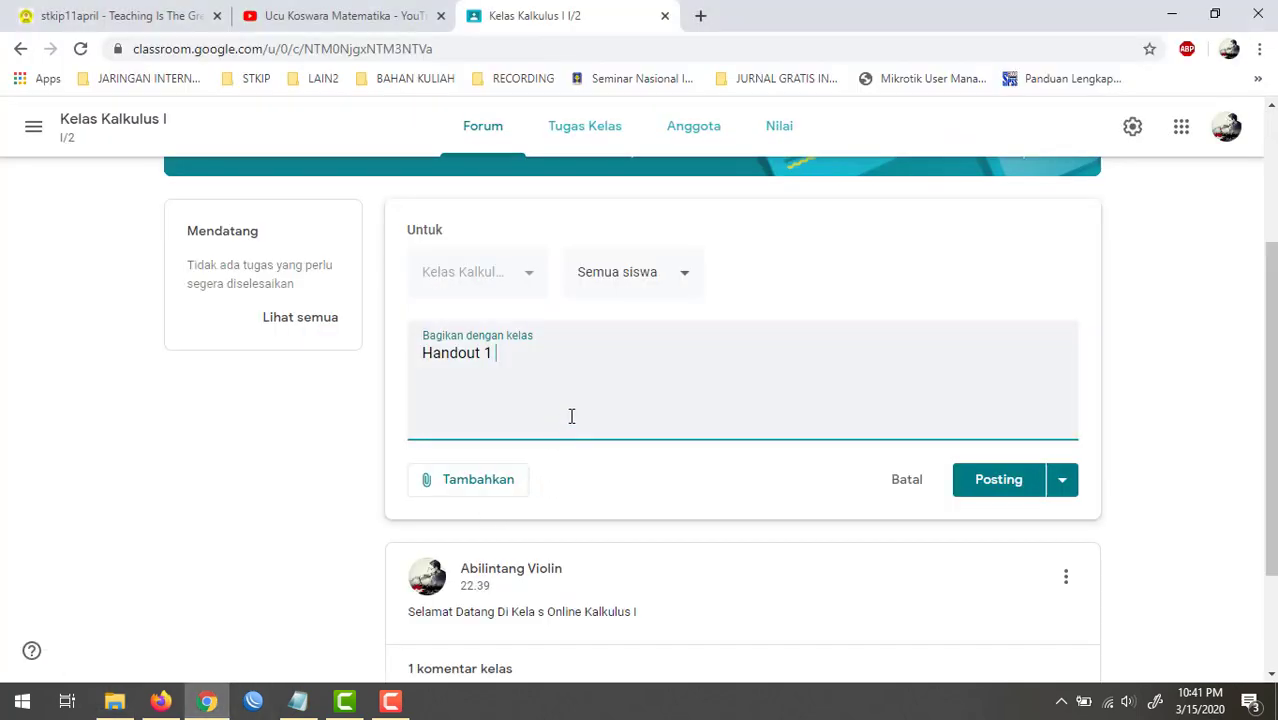
# Add the lines "Definisi Anti turunan dan notasi sigma" and "(silahkan untuk dipelajari secara mandiri)" to the handout announcement.
pyautogui.write('Definisi ')
pyautogui.write('turunan')
pyautogui.press('BackSpace')
pyautogui.press('BackSpace')
pyautogui.press('BackSpace')
pyautogui.press('BackSpace')
pyautogui.press('BackSpace')
pyautogui.press('BackSpace')
pyautogui.press('BackSpace')
pyautogui.press('BackSpace')
pyautogui.write('Anti turunan dan notasi sigma')
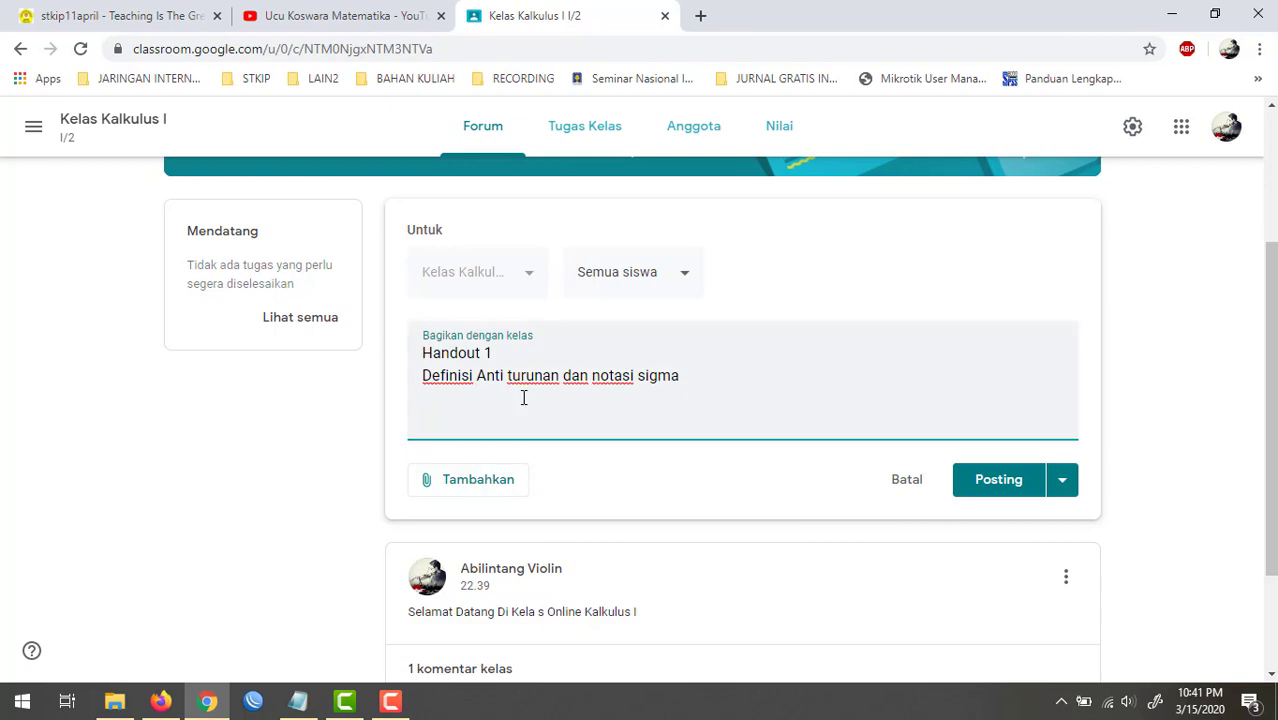
pyautogui.write('lahkan untuk dipelajari')
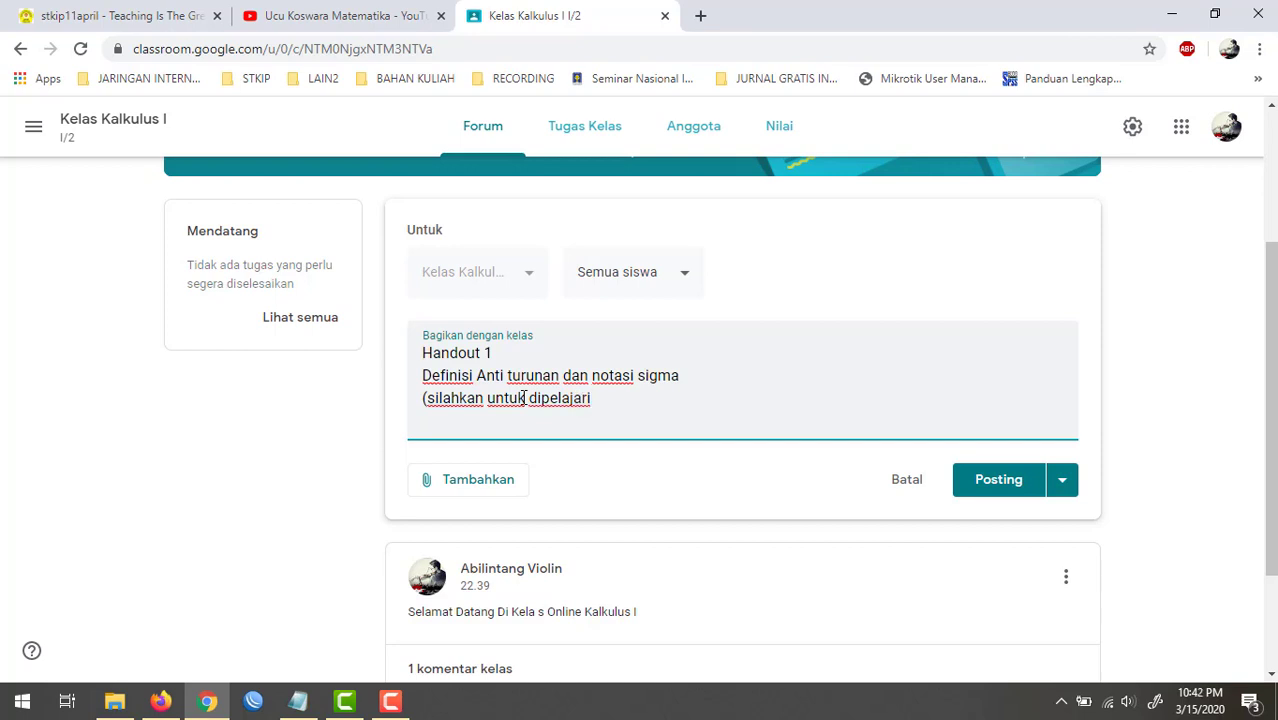
pyautogui.write('secara mandiri')
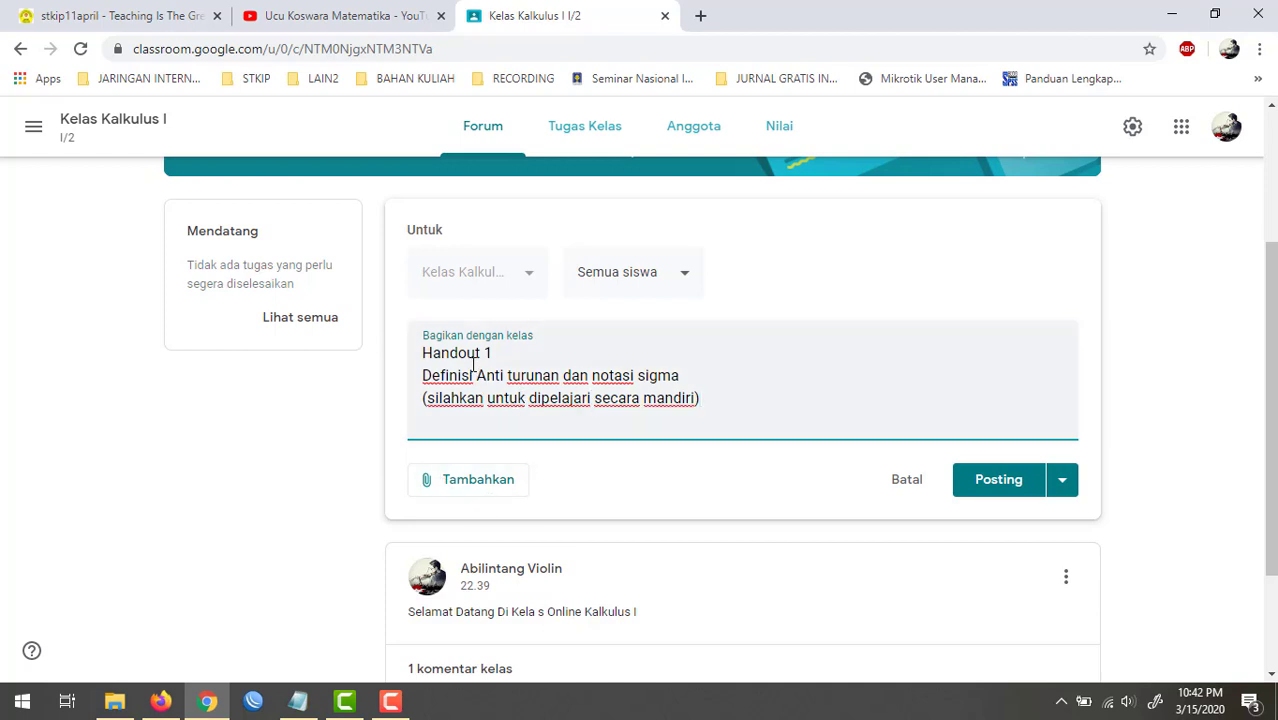
# Upload "1. KALKULUS II (Definisi Dasar Anti Turunan dan Notasi Sigma).pdf" from File Explorer as an attachment to the handout announcement.
pyautogui.click(469, 486)
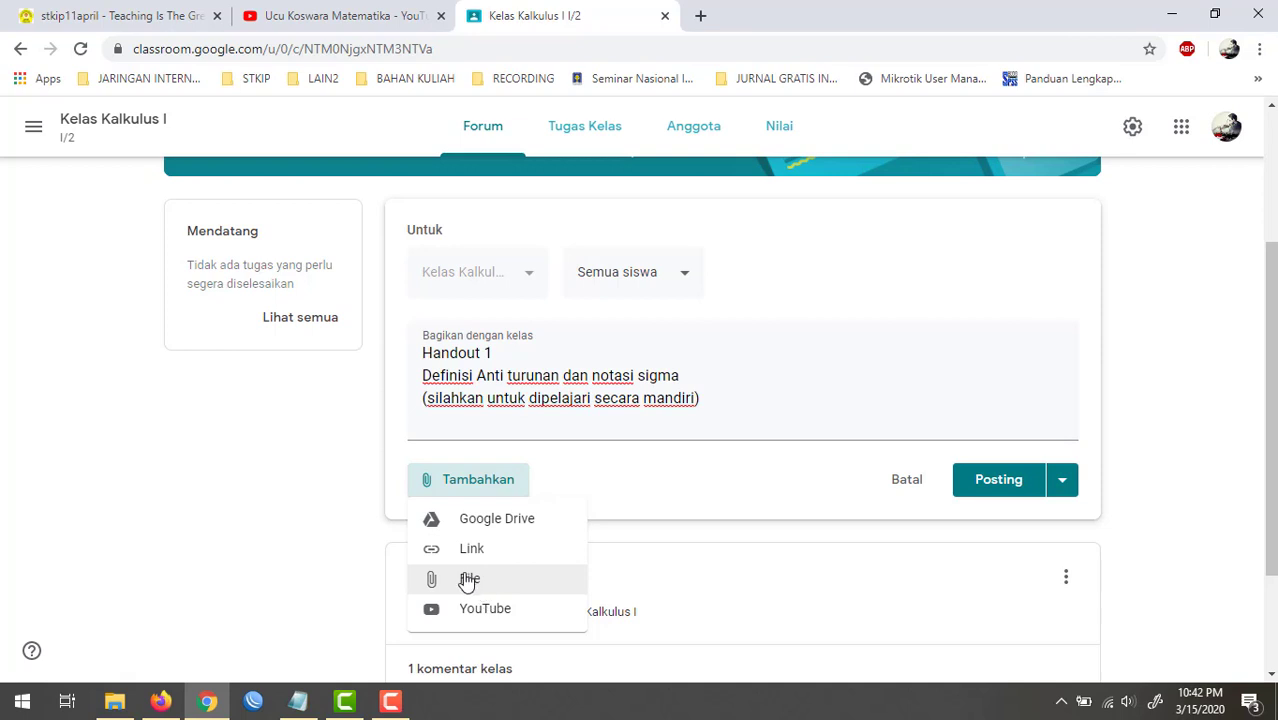
pyautogui.click(470, 581)
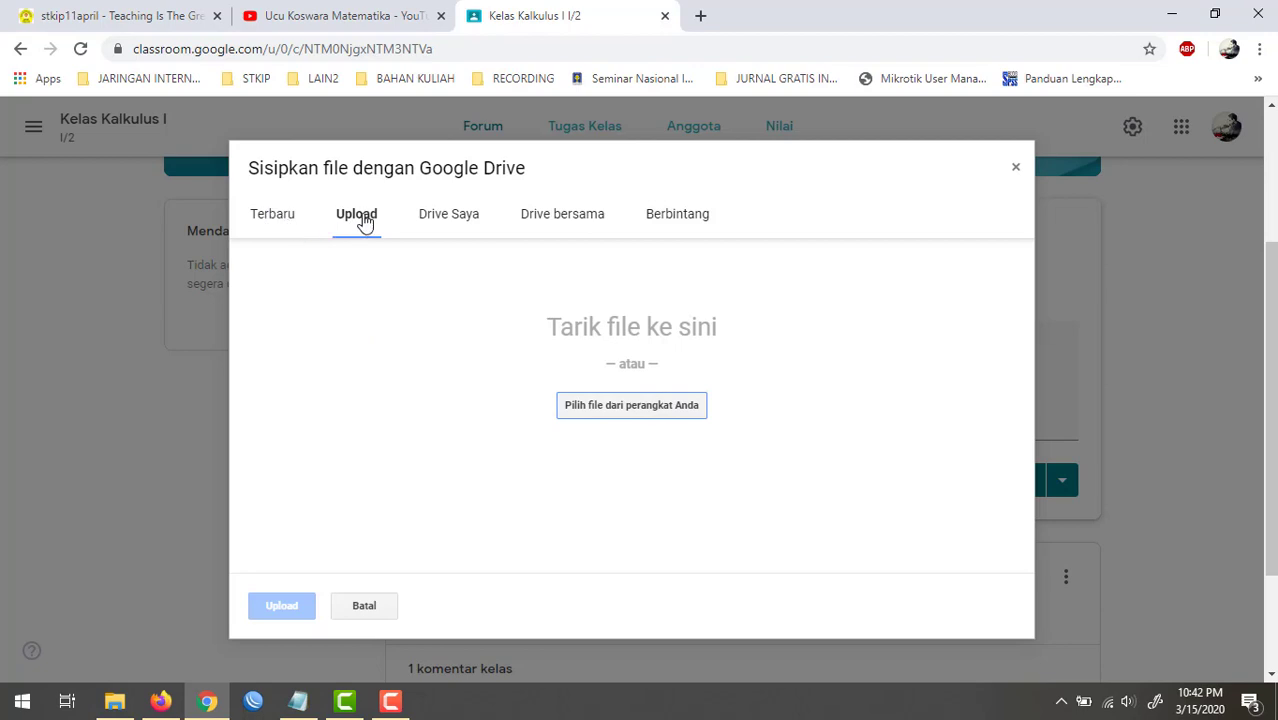
pyautogui.click(114, 701)
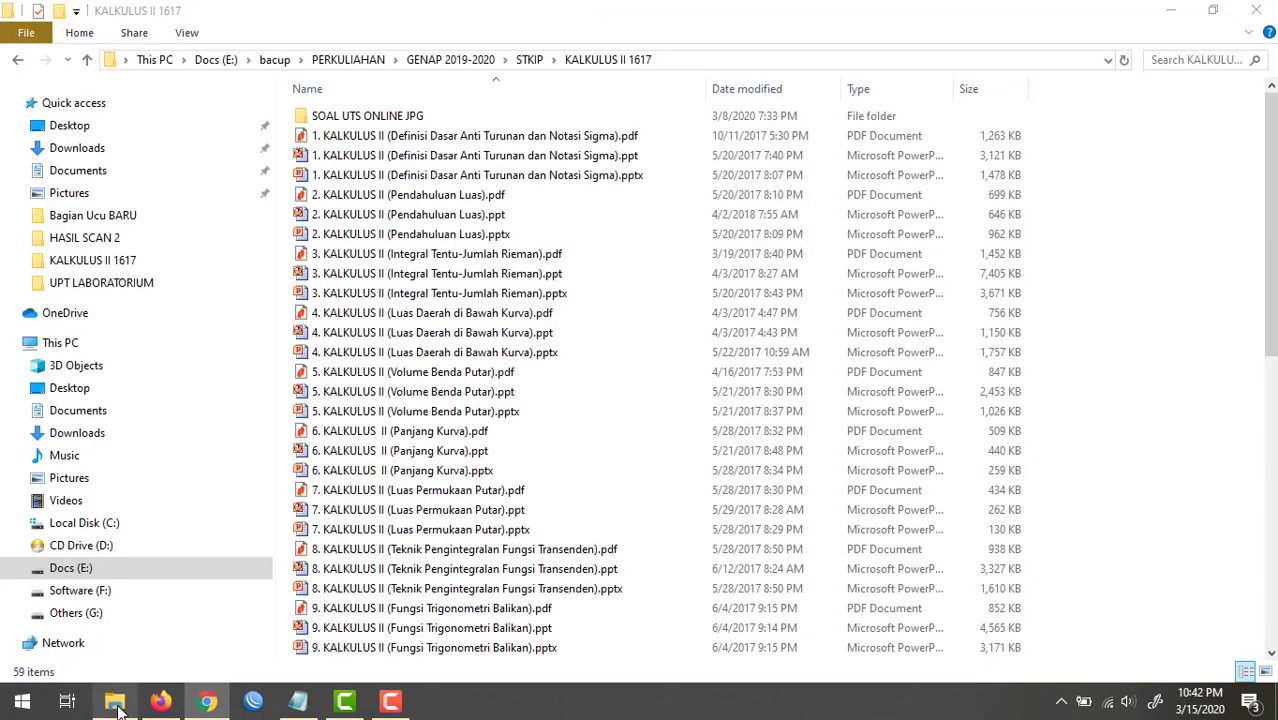
pyautogui.click(407, 138)
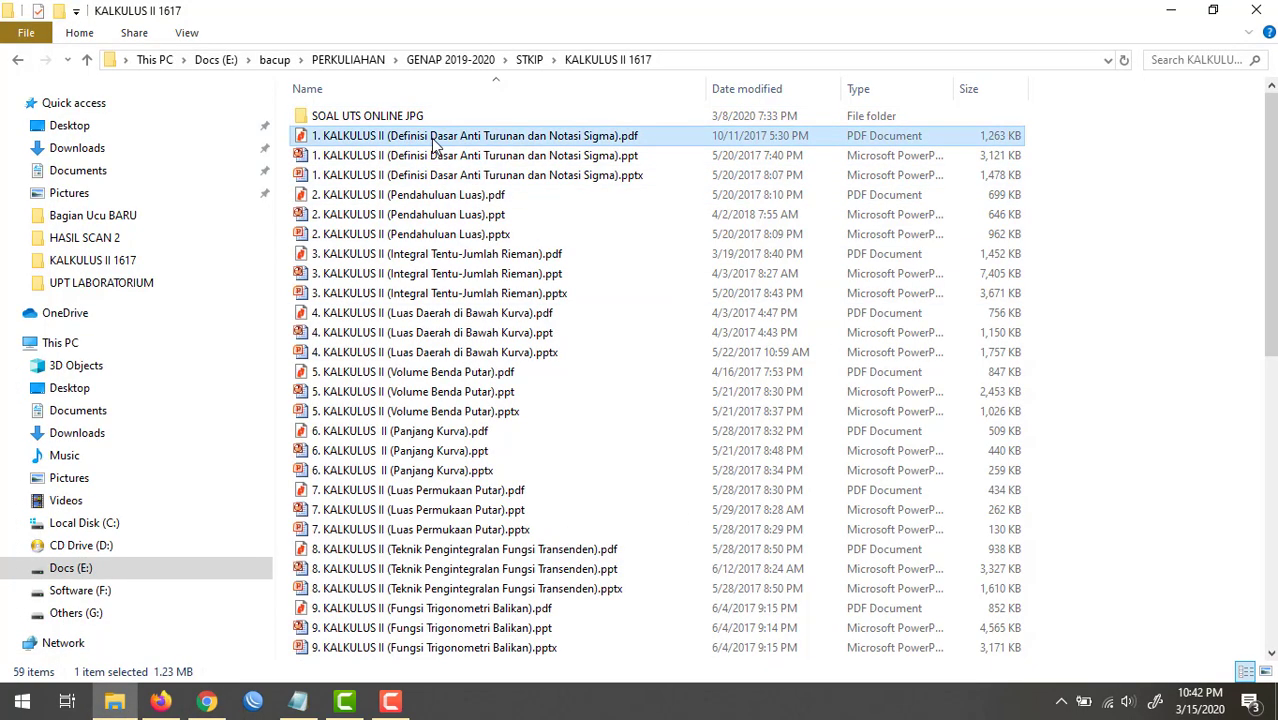
pyautogui.moveTo(433, 145); pyautogui.dragTo(480, 514)
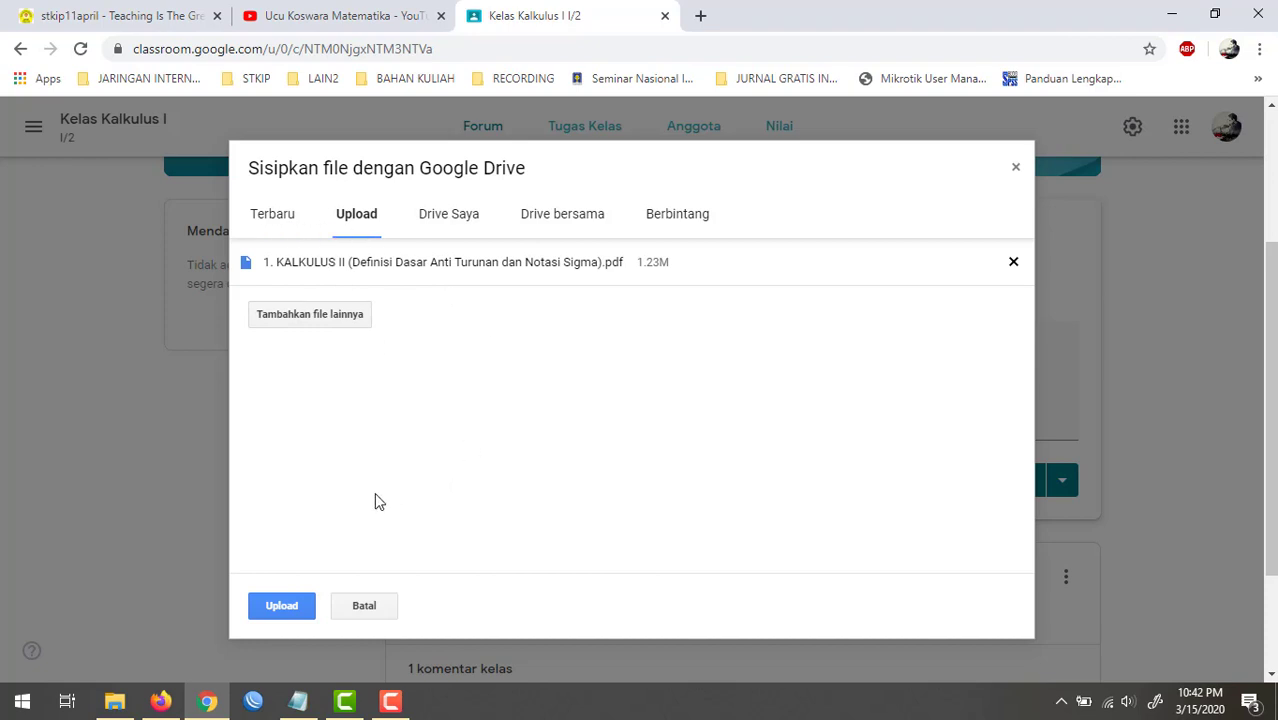
pyautogui.click(293, 603)
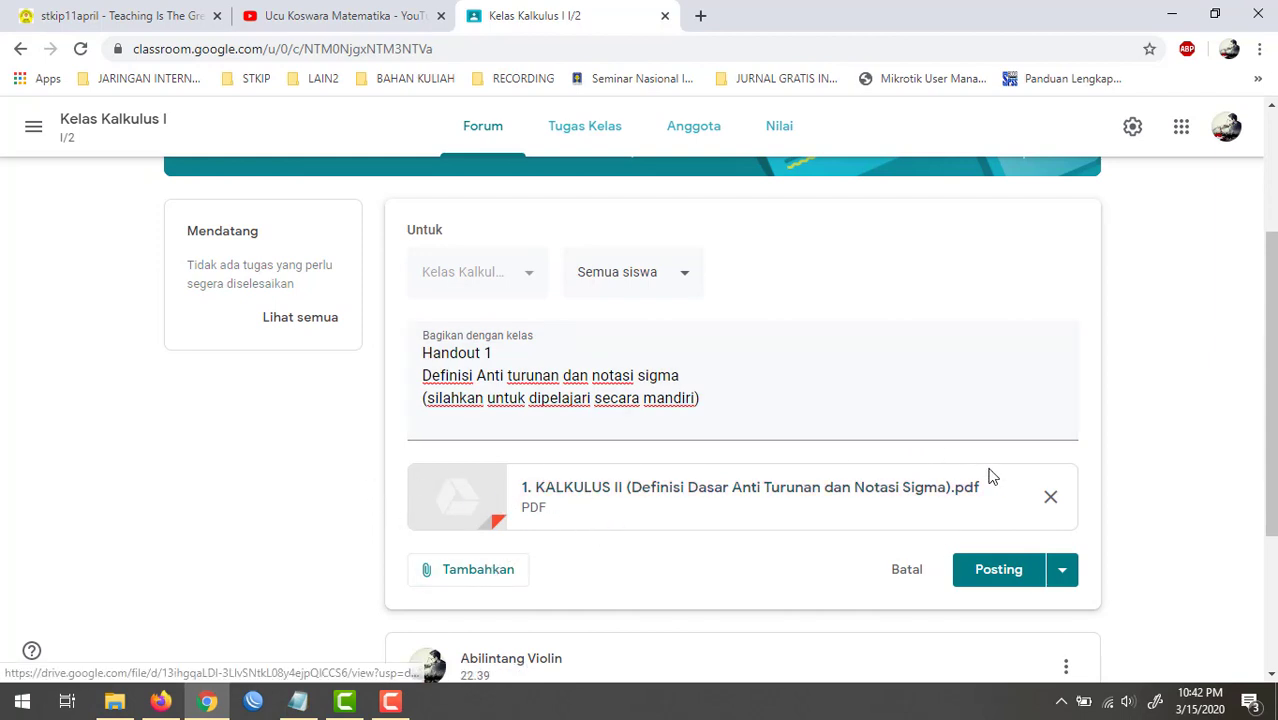
# Open the YouTube channel's video "KALKULUS koordinat siku empat, jarak dua buah titik & persamaan lingkaran" in a new tab, copy its URL and pause it.
pyautogui.click(481, 580)
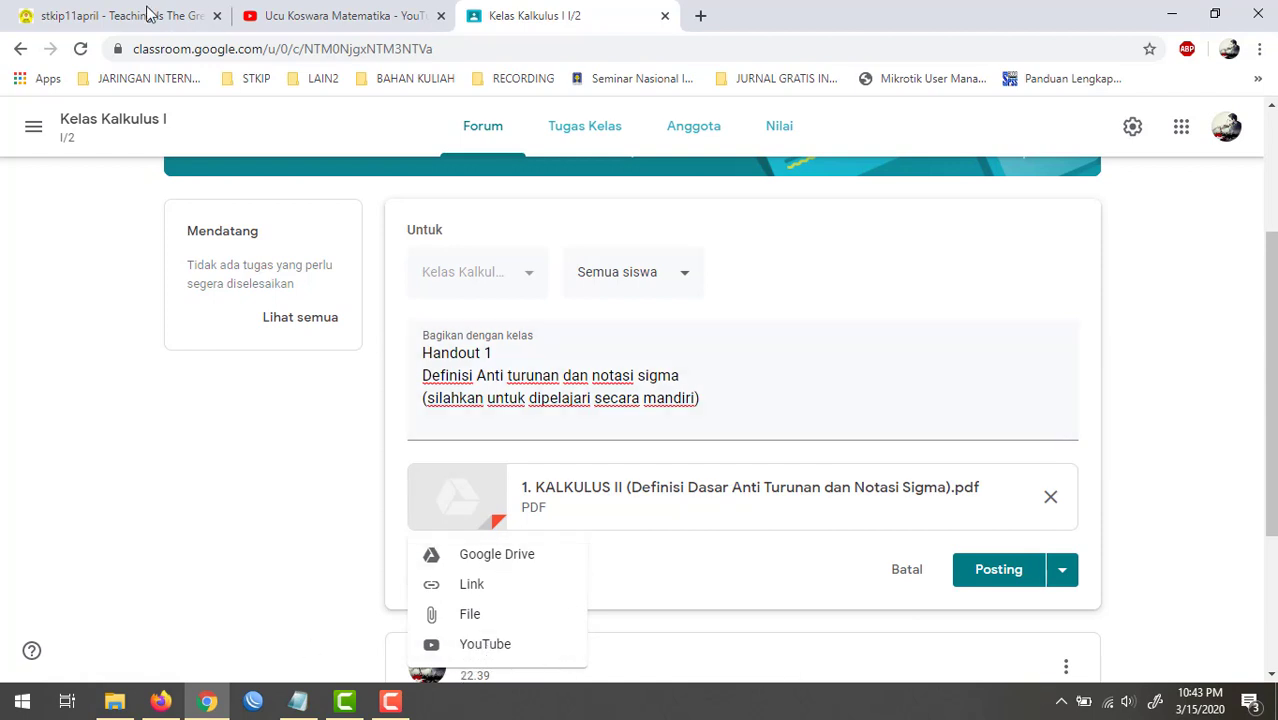
pyautogui.click(308, 15)
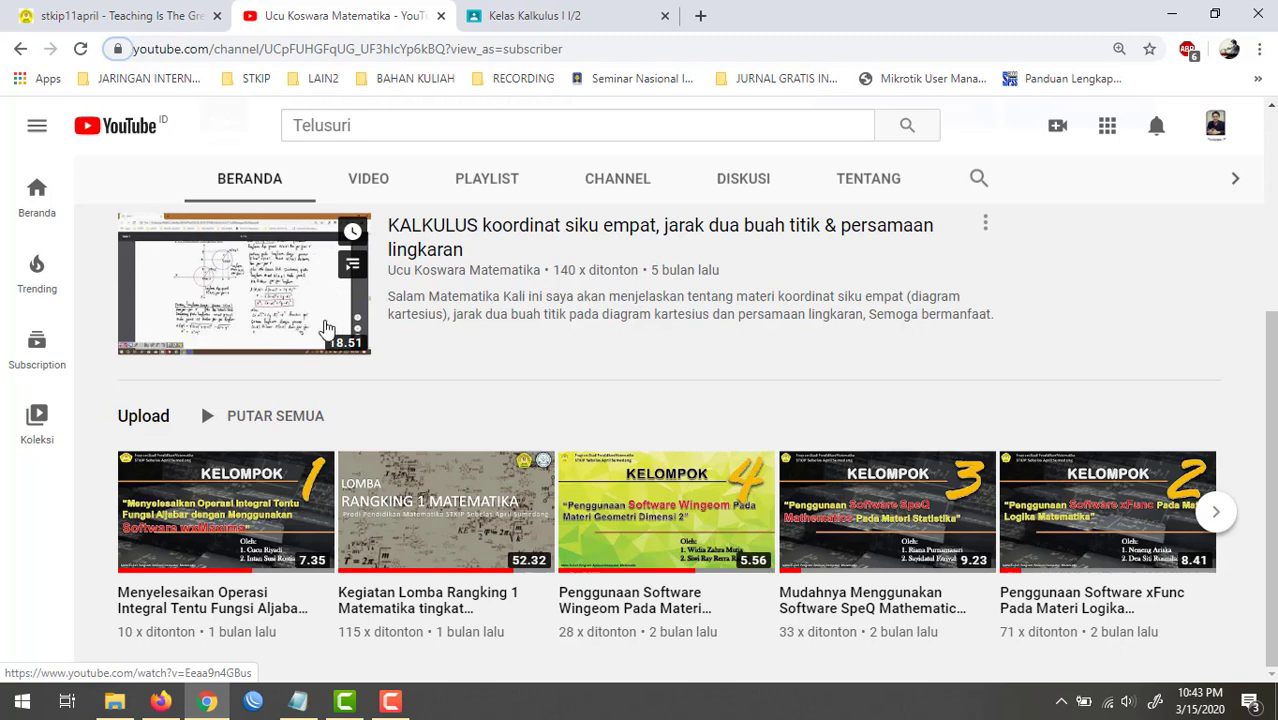
pyautogui.rightClick(241, 290)
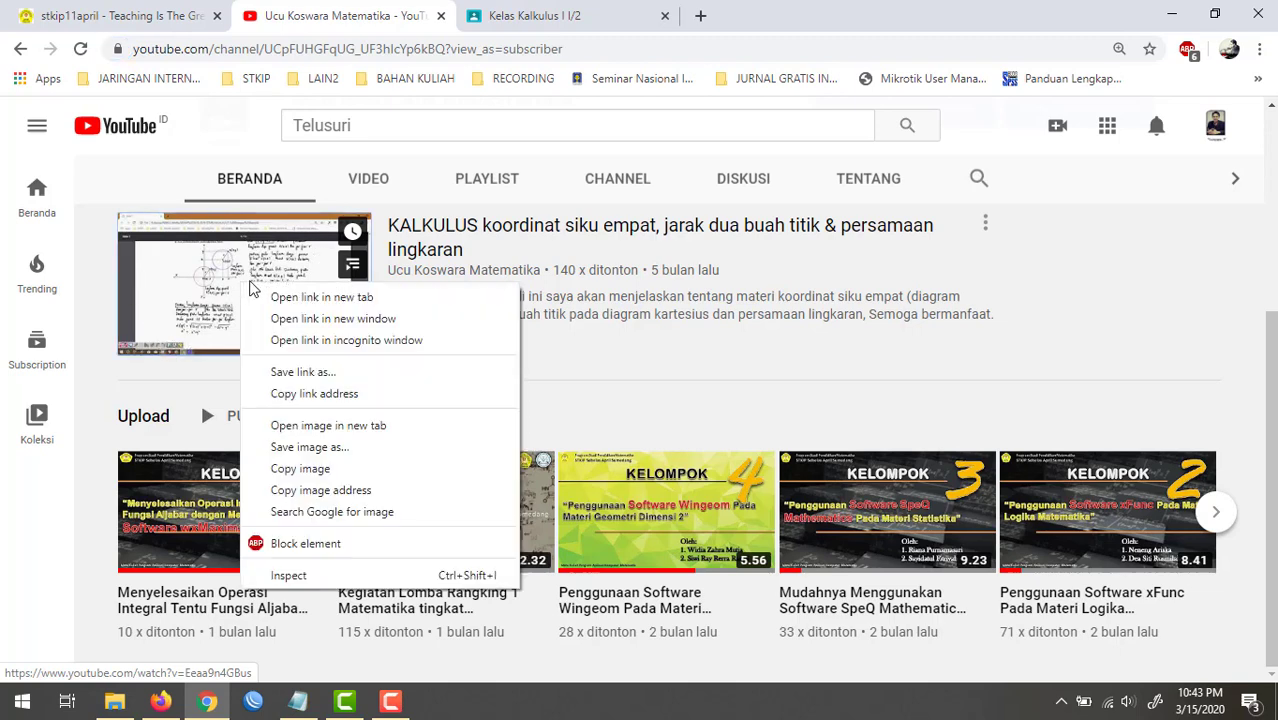
pyautogui.click(321, 297)
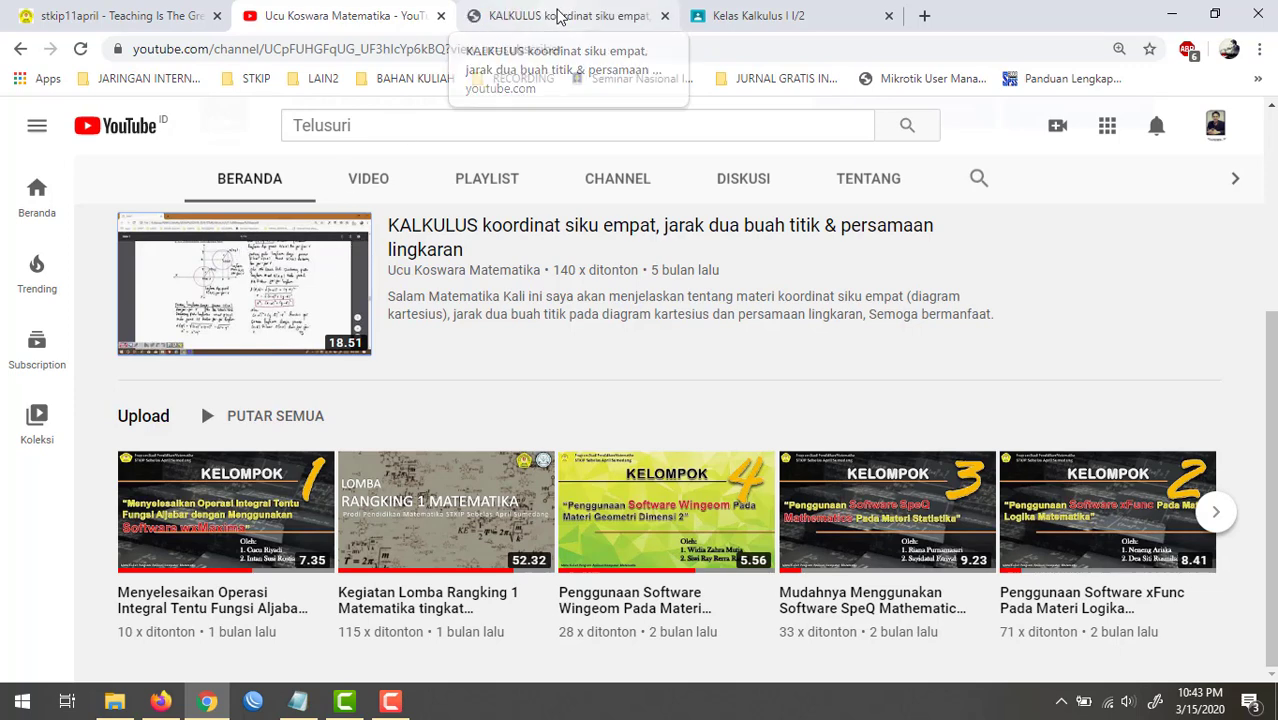
pyautogui.click(560, 16)
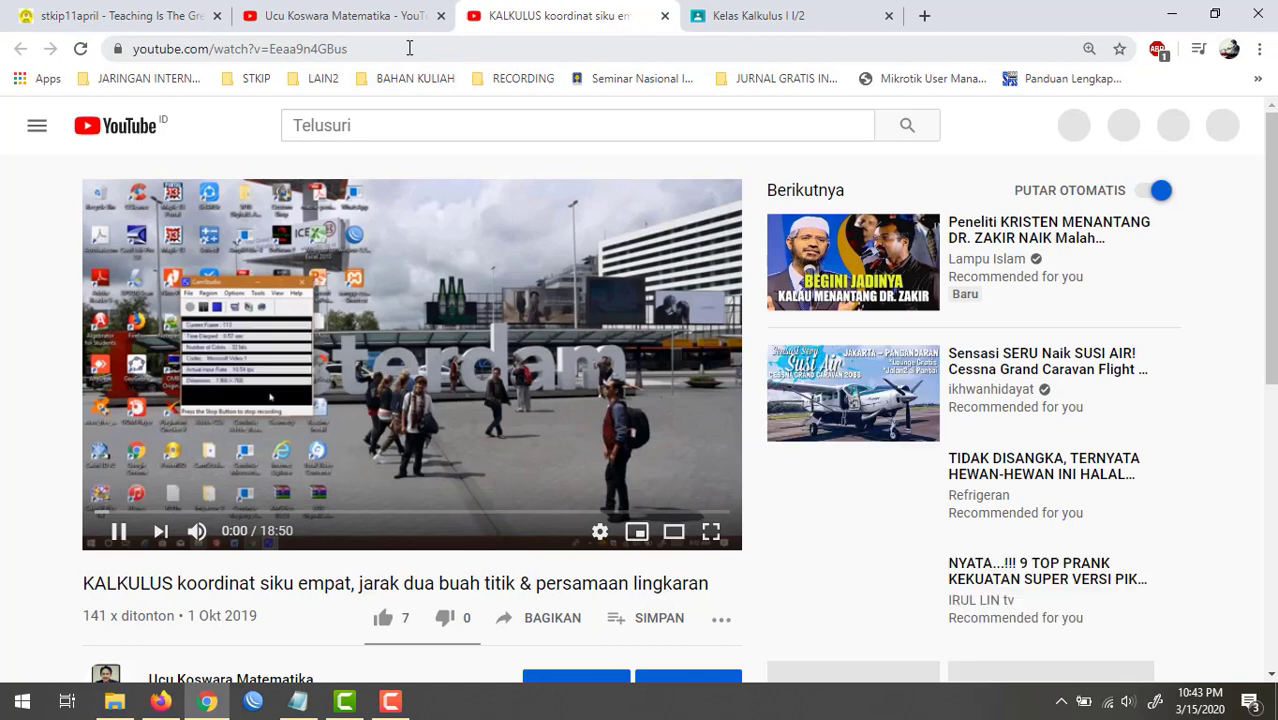
pyautogui.click(409, 48)
pyautogui.hotkey('ctrl', 'c')
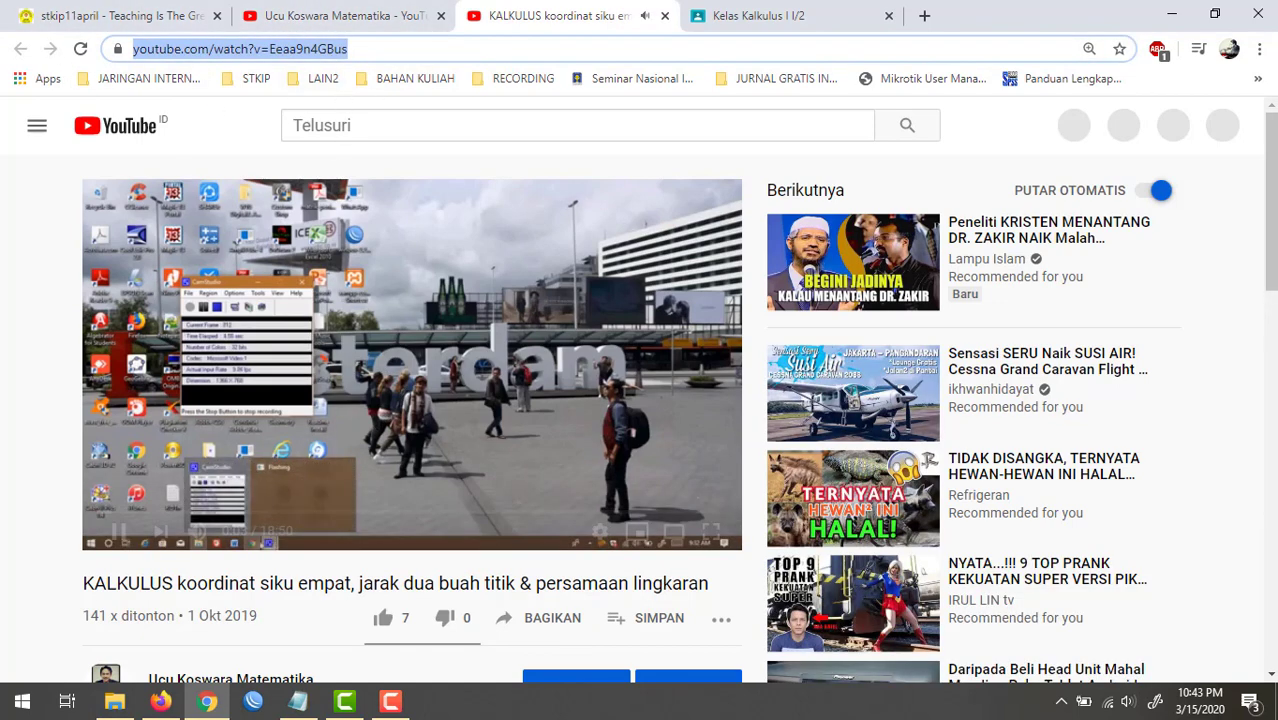
pyautogui.click(118, 533)
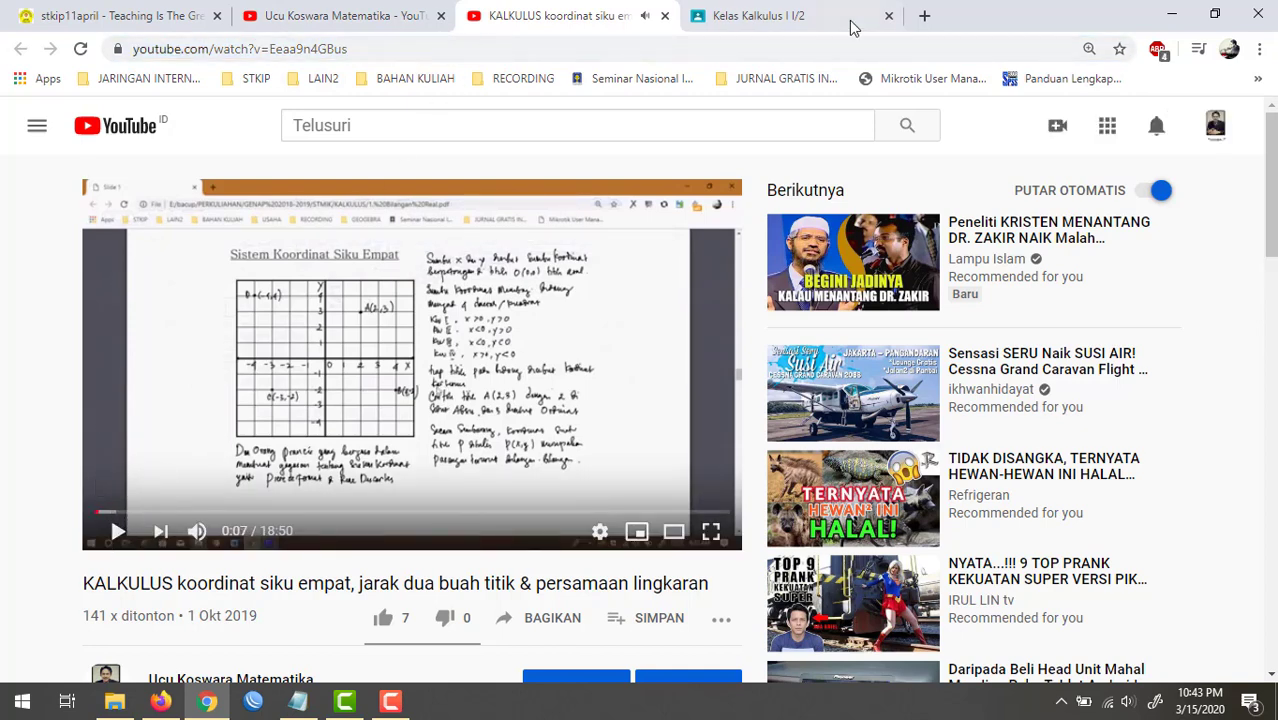
# Return to the handout announcement and try to insert the YouTube video by its copied URL.
pyautogui.click(795, 20)
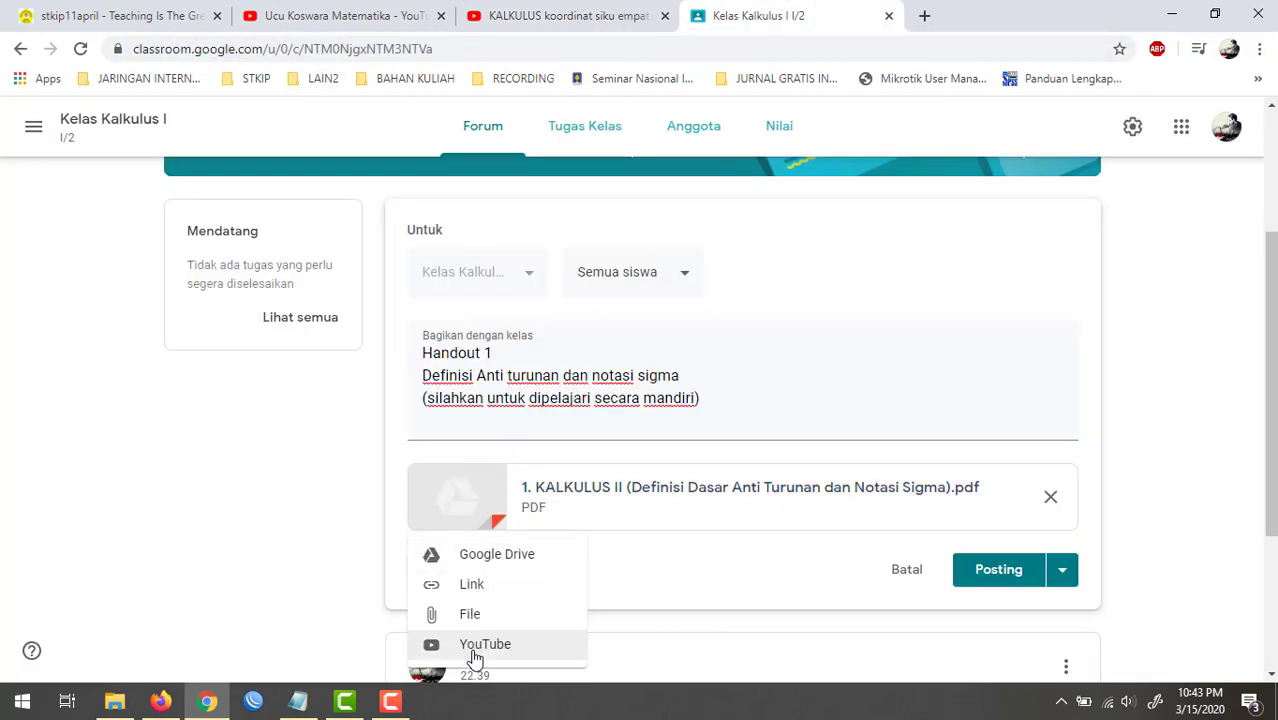
pyautogui.click(548, 634)
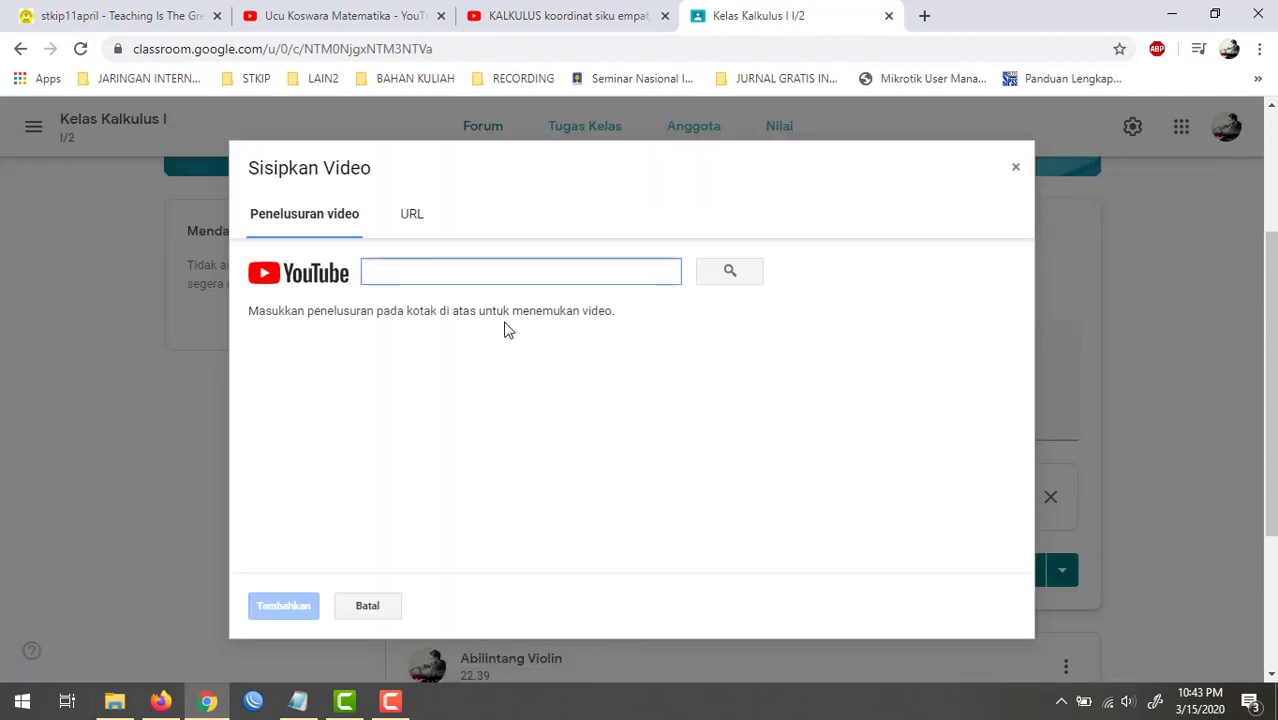
pyautogui.click(415, 216)
pyautogui.hotkey('ctrl', 'v')
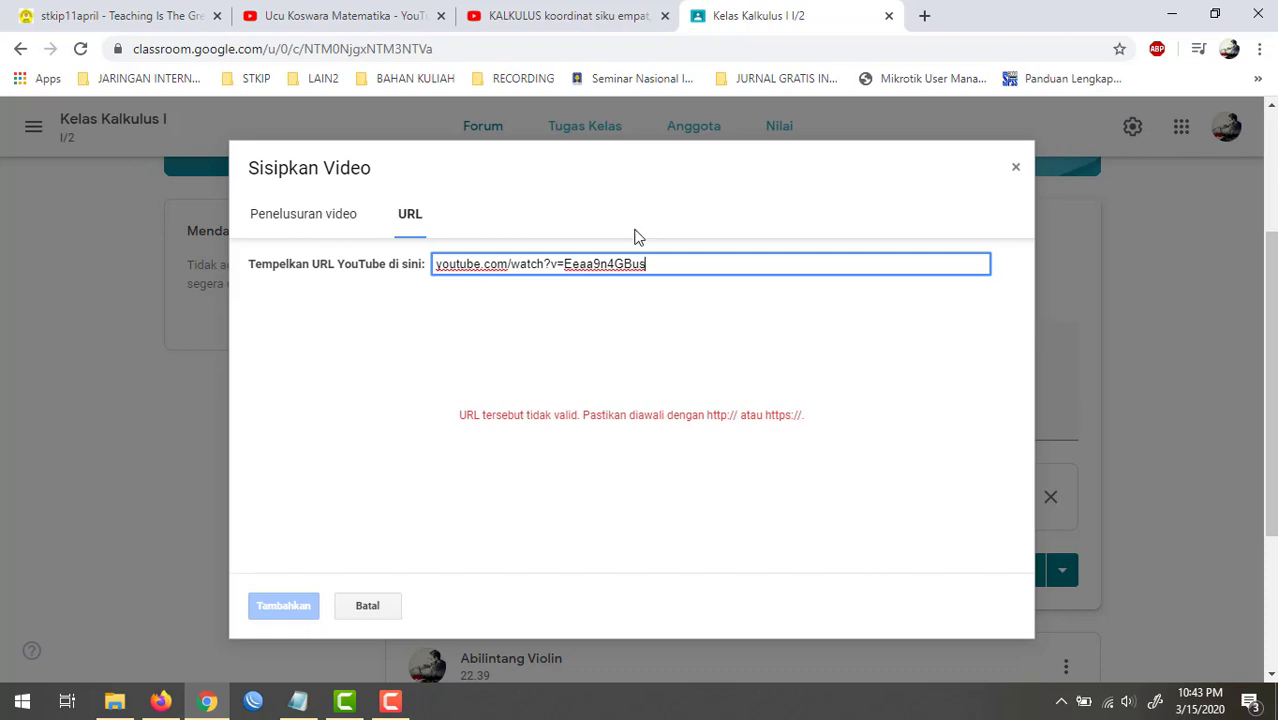
# Copy the video's full URL again from YouTube and search for the video with it in the announcement's video insertion dialog.
pyautogui.click(535, 18)
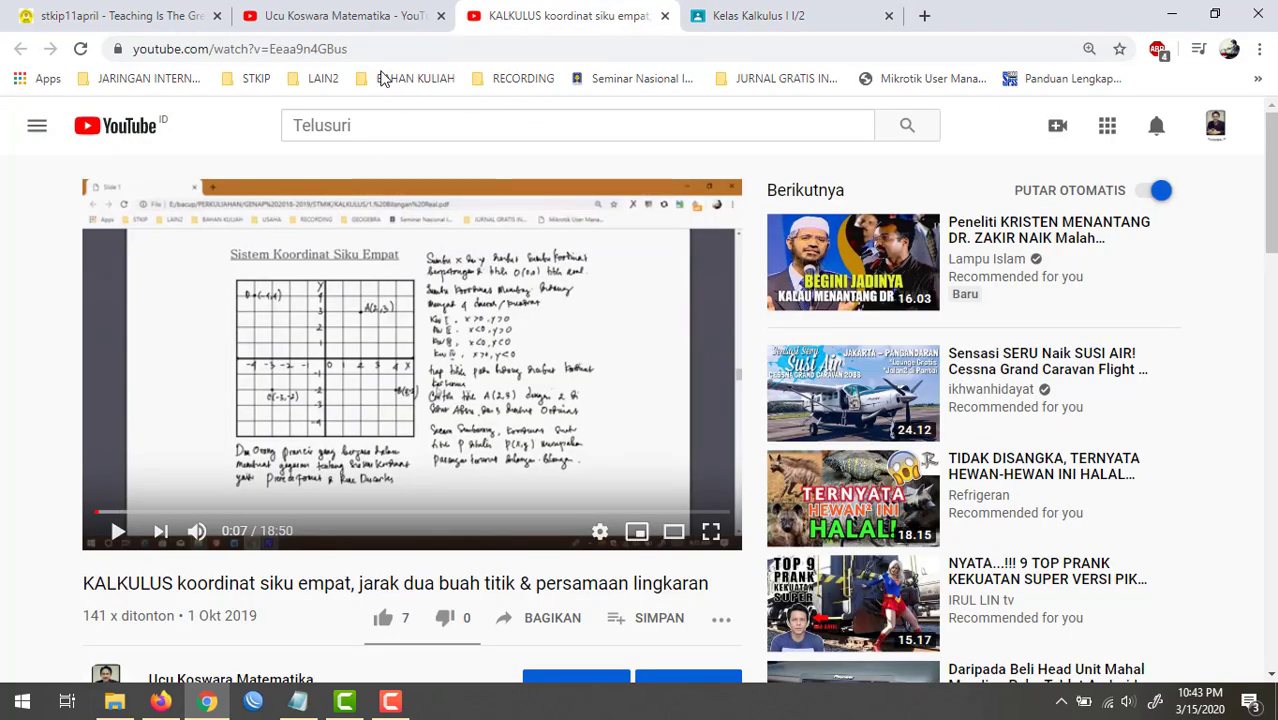
pyautogui.click(403, 49)
pyautogui.hotkey('ctrl', 'c')
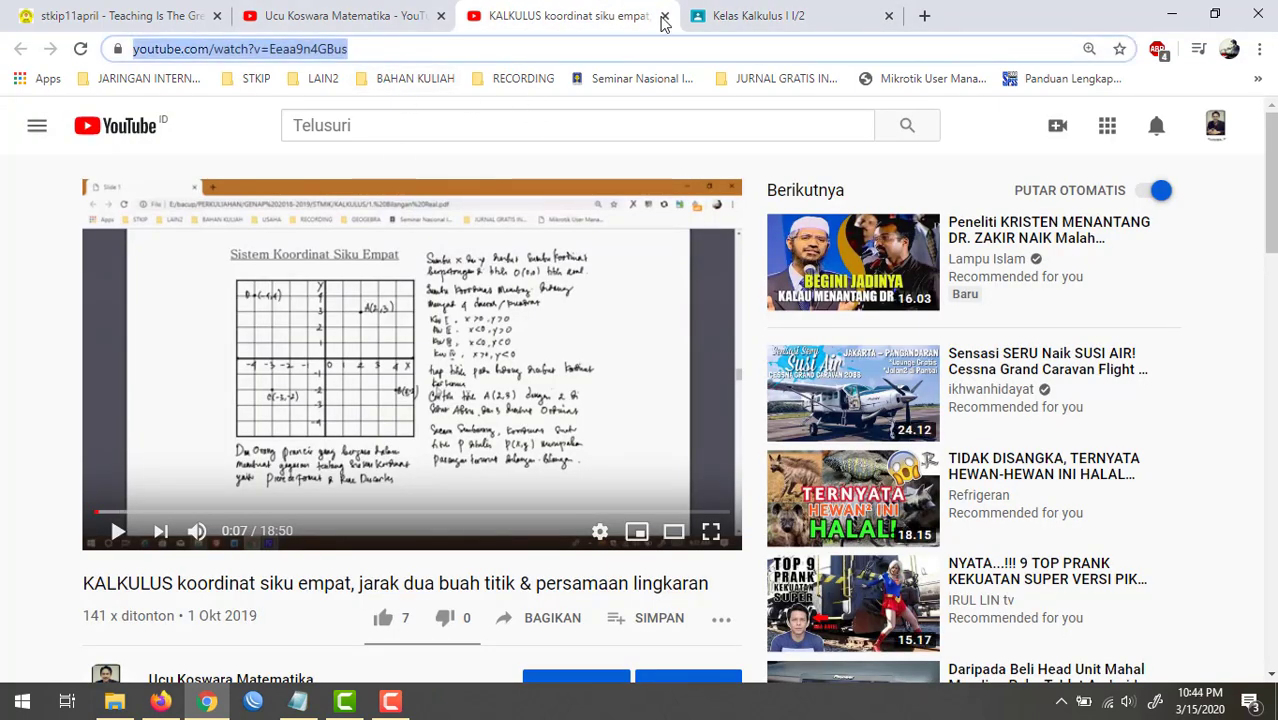
pyautogui.click(770, 16)
pyautogui.click(283, 225)
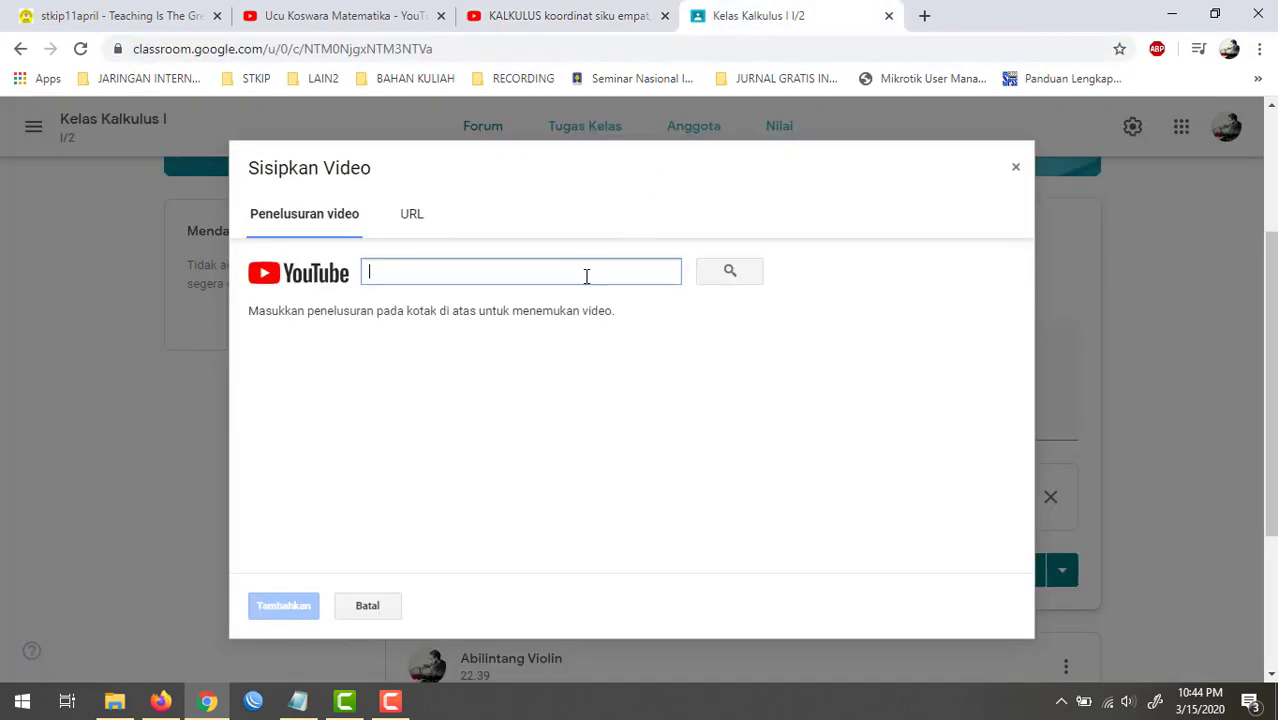
pyautogui.hotkey('ctrl', 'v')
pyautogui.click(726, 272)
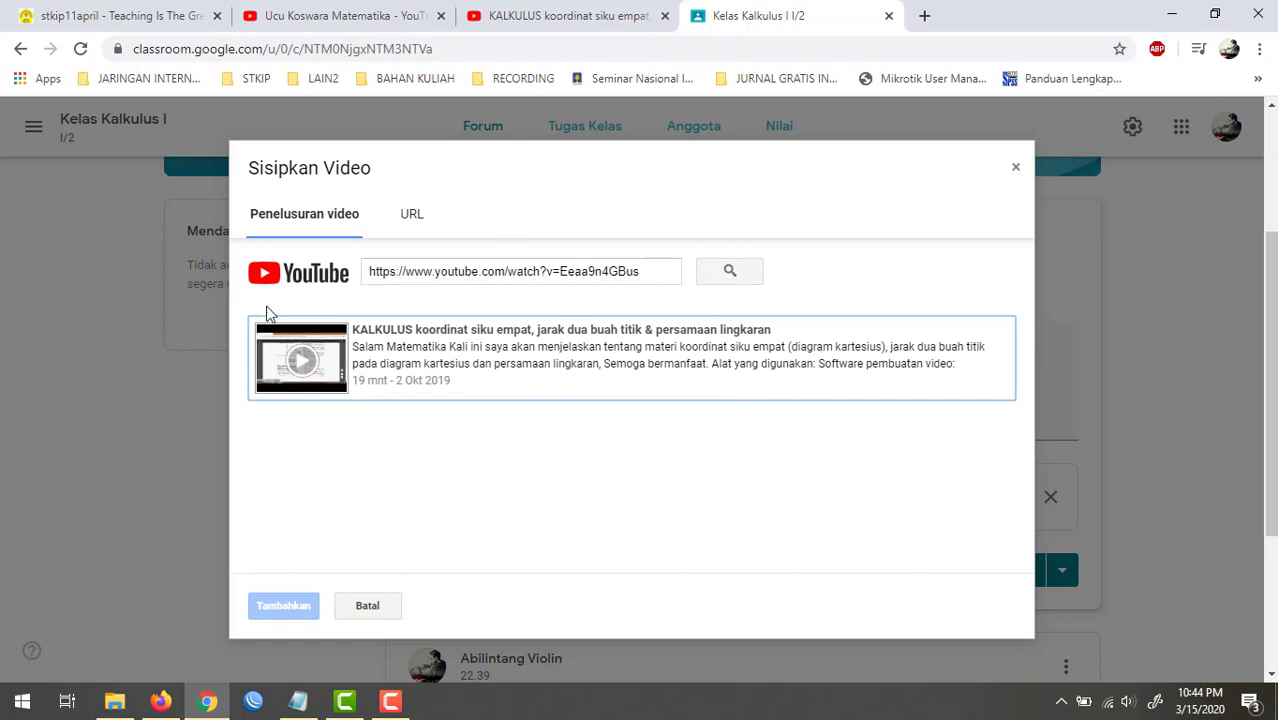
pyautogui.click(413, 216)
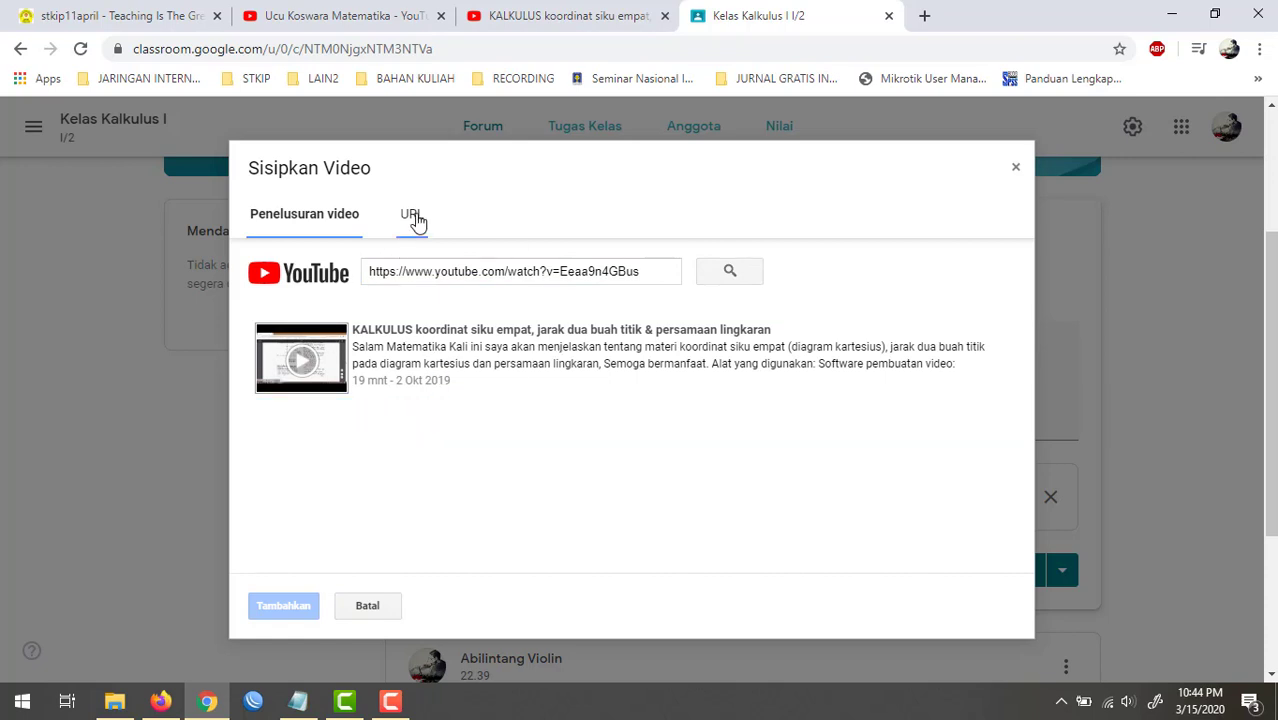
pyautogui.hotkey('ctrl', 'v')
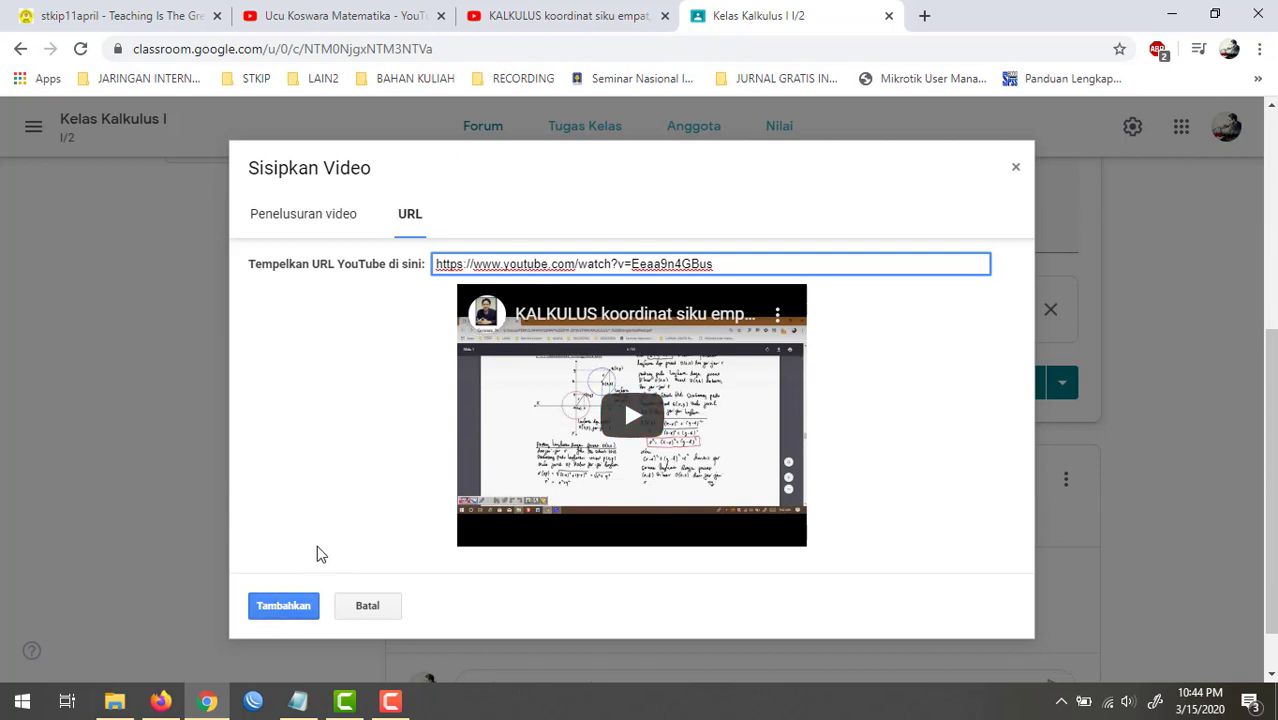
pyautogui.click(280, 610)
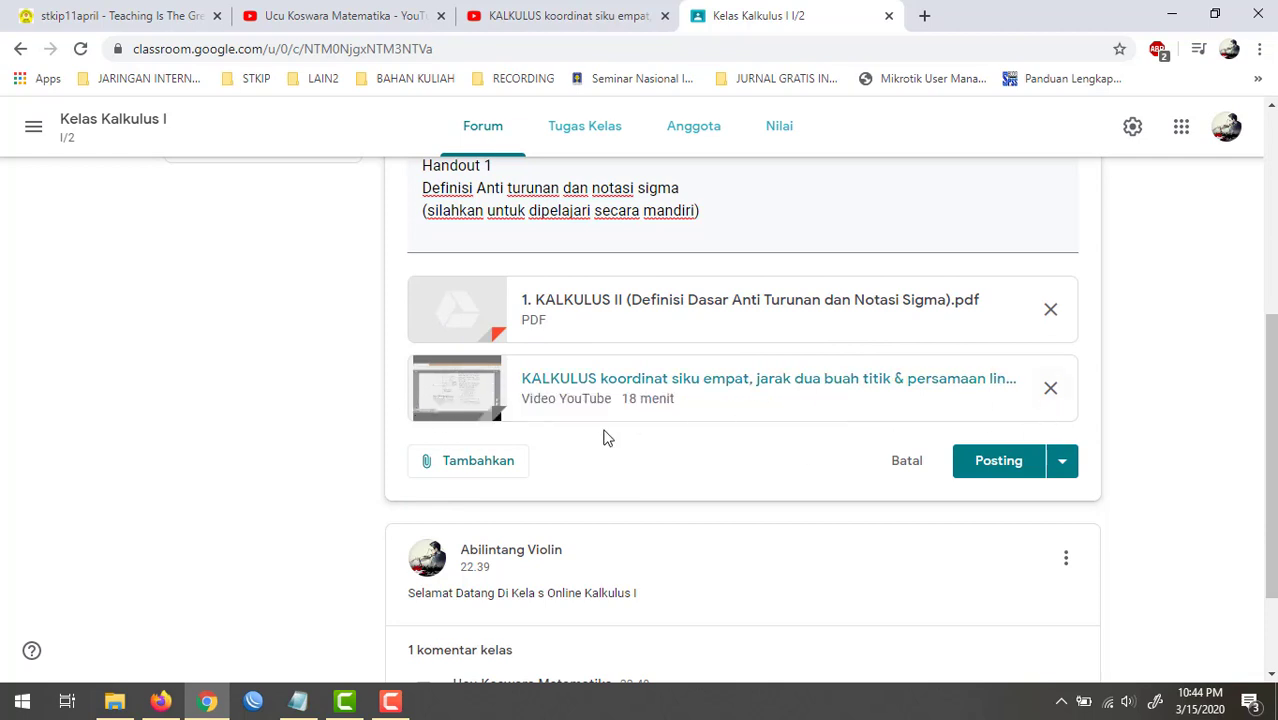
pyautogui.click(579, 17)
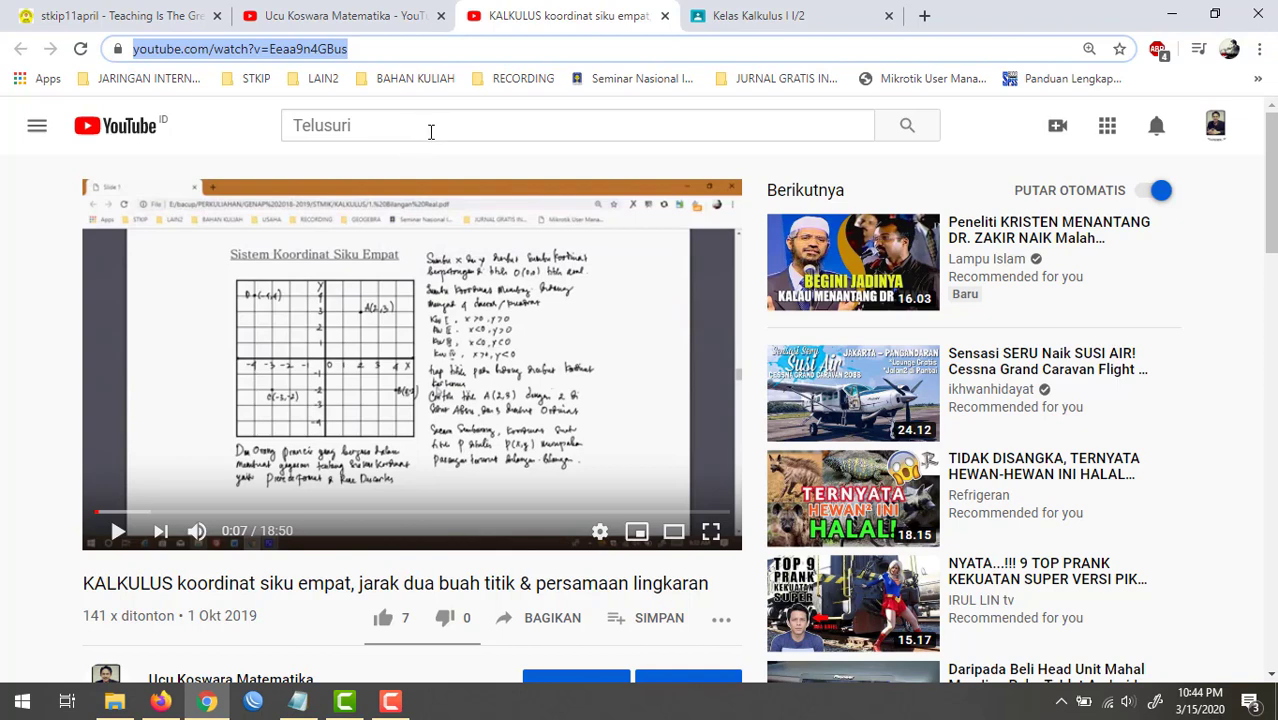
pyautogui.click(784, 15)
pyautogui.scroll(1, 560, 483)
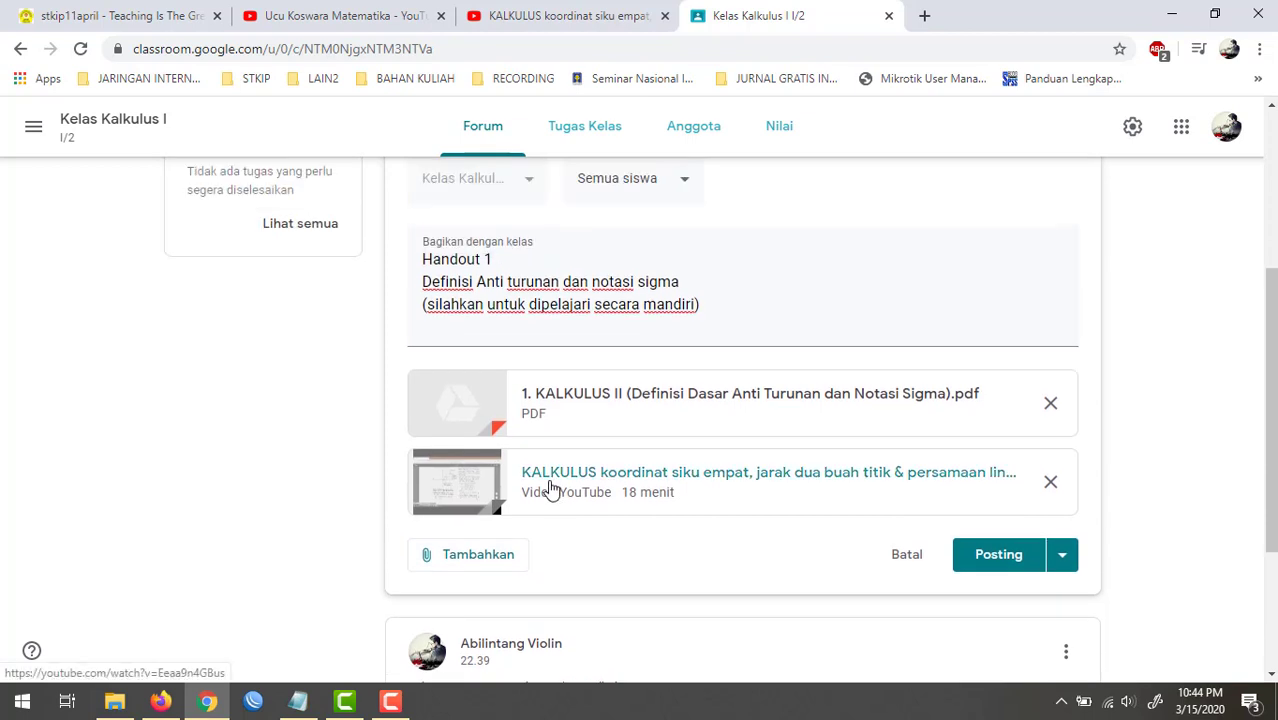
pyautogui.scroll(-1, 620, 500)
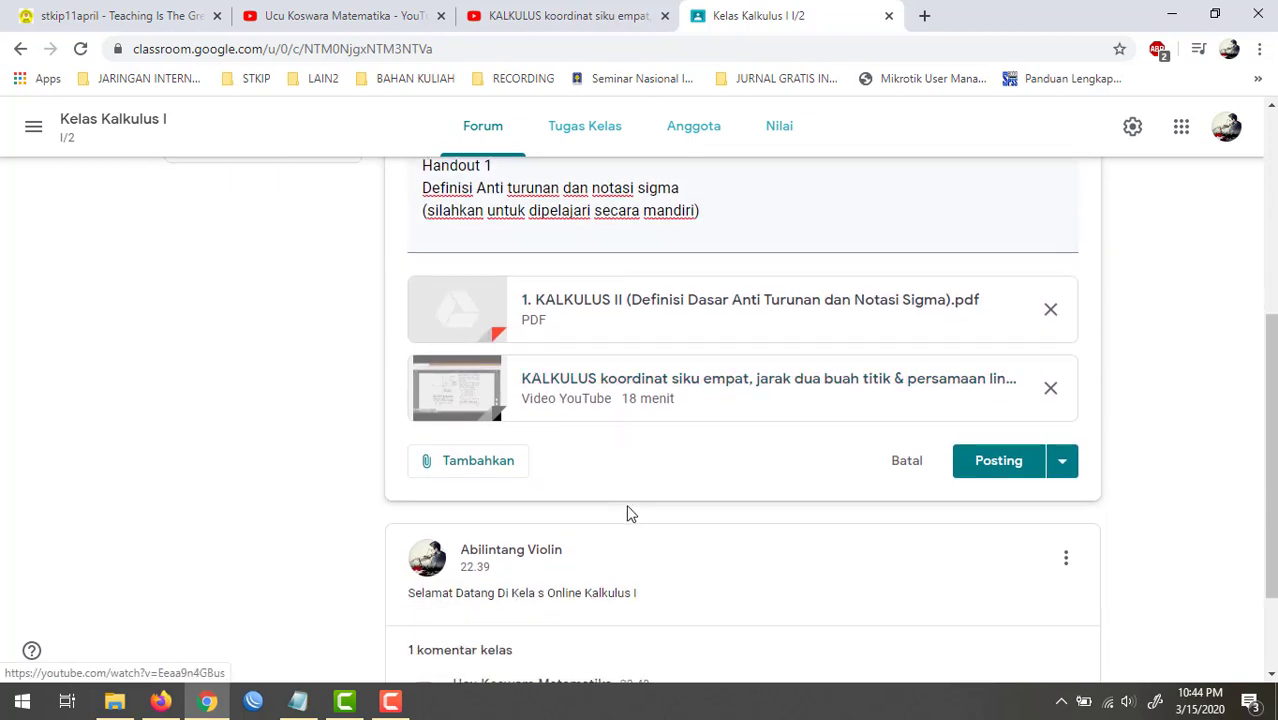
pyautogui.click(477, 465)
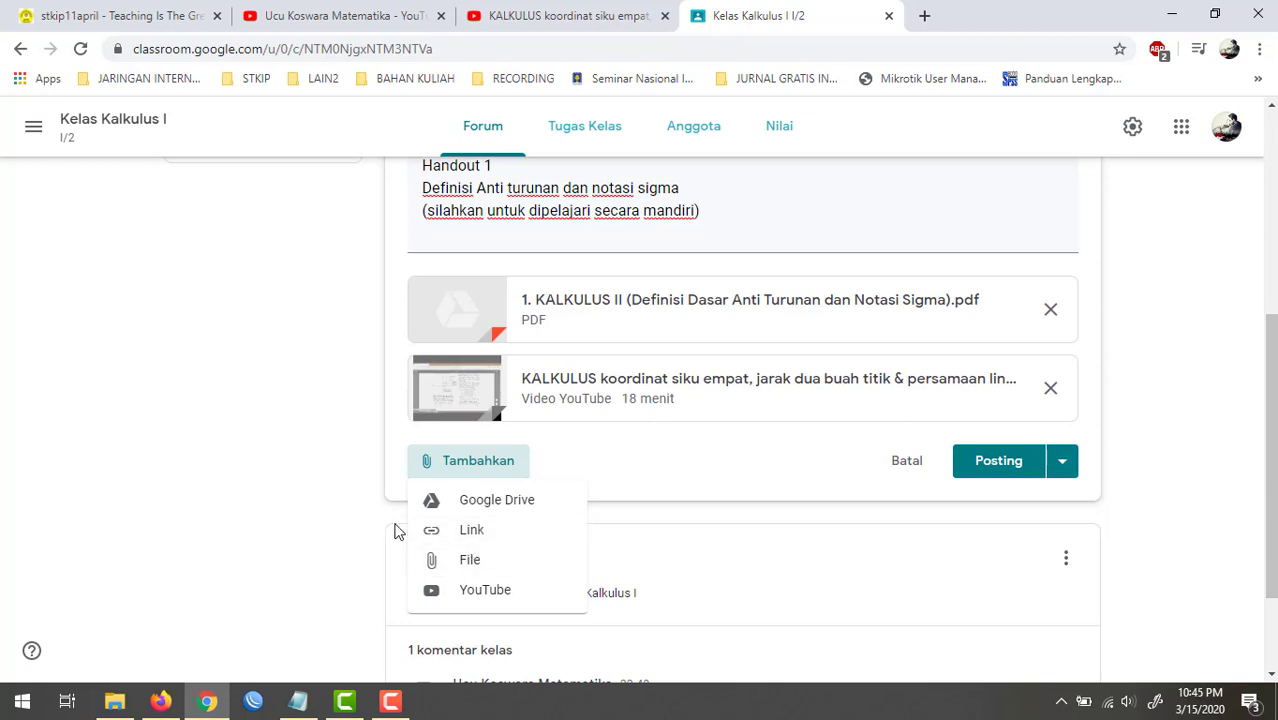
pyautogui.click(264, 414)
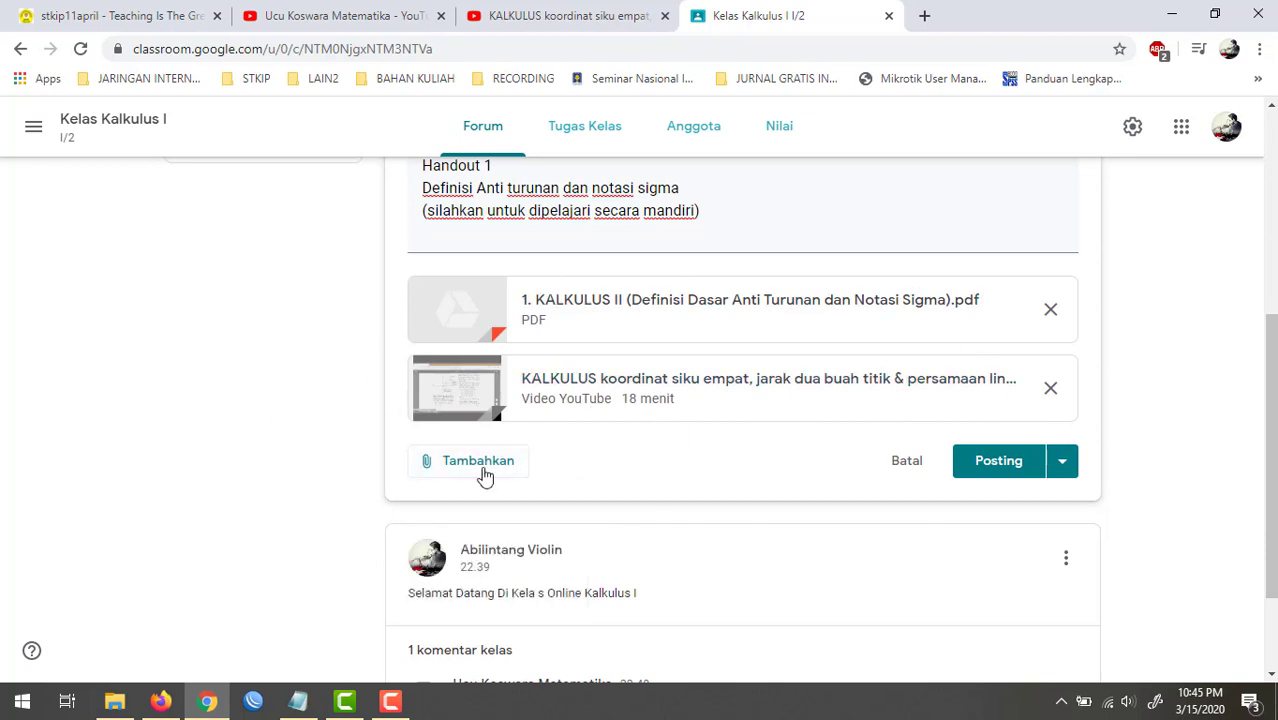
# Post the Handout 1 announcement with its PDF and YouTube video to the class forum.
pyautogui.scroll(1, 543, 480)
pyautogui.click(1000, 558)
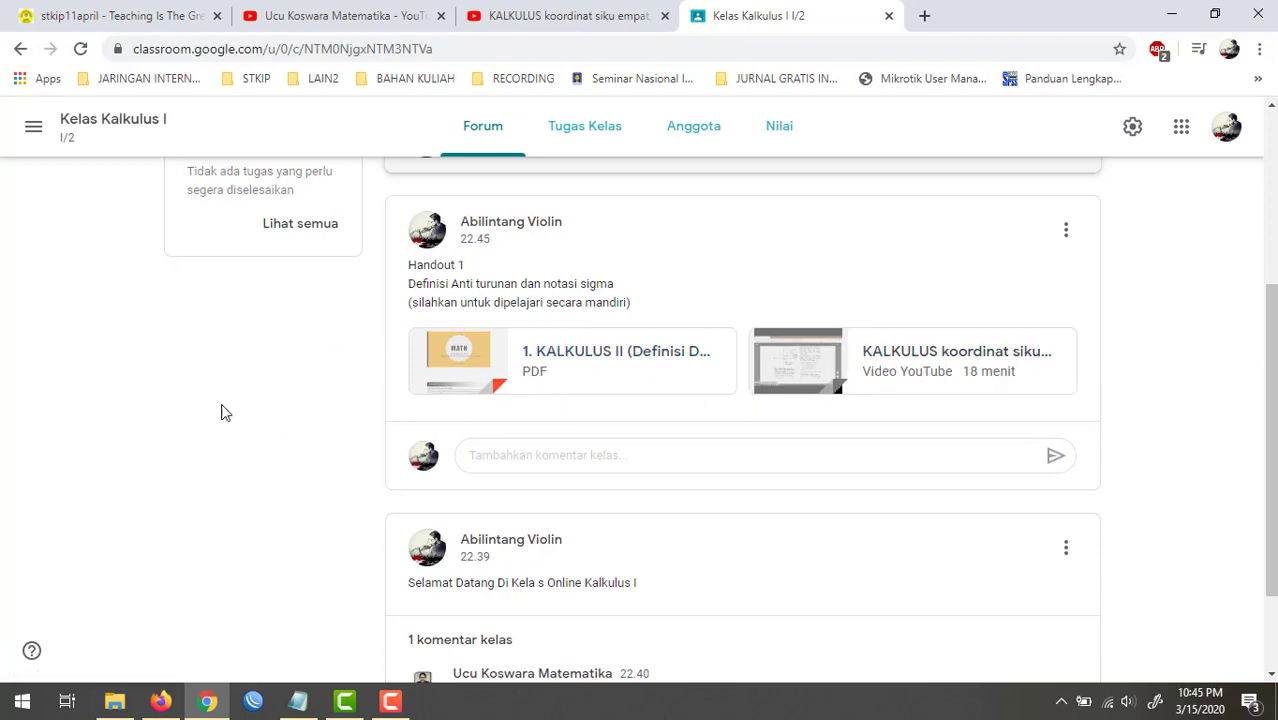
pyautogui.scroll(1, 214, 423)
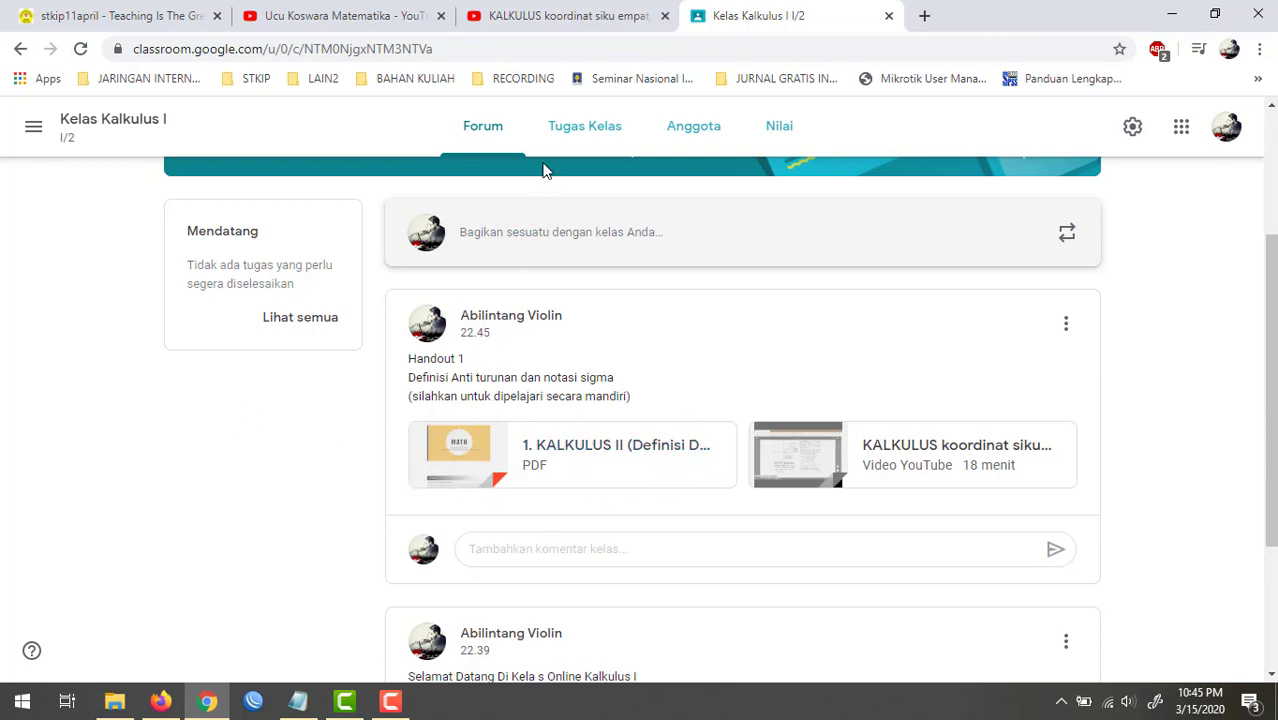
# Create a new assignment (Tugas) under the class's coursework and title it "tugas Handout 1".
pyautogui.click(590, 132)
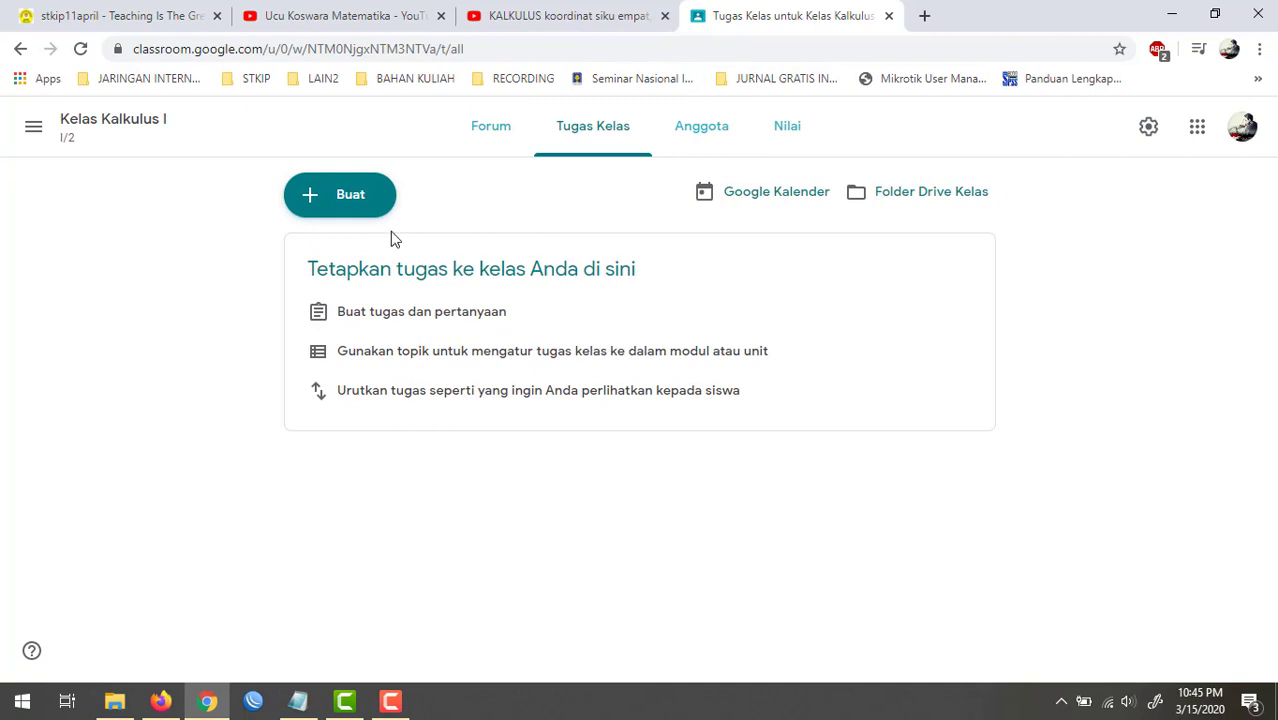
pyautogui.click(341, 204)
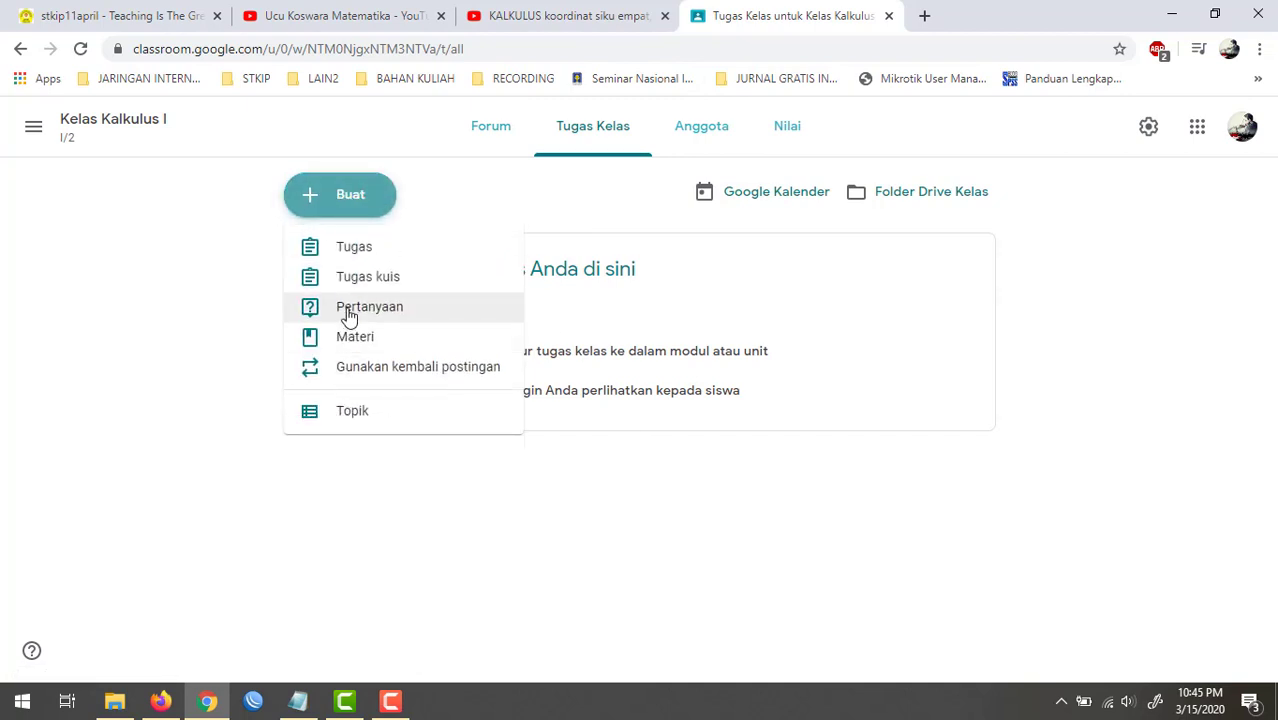
pyautogui.click(381, 257)
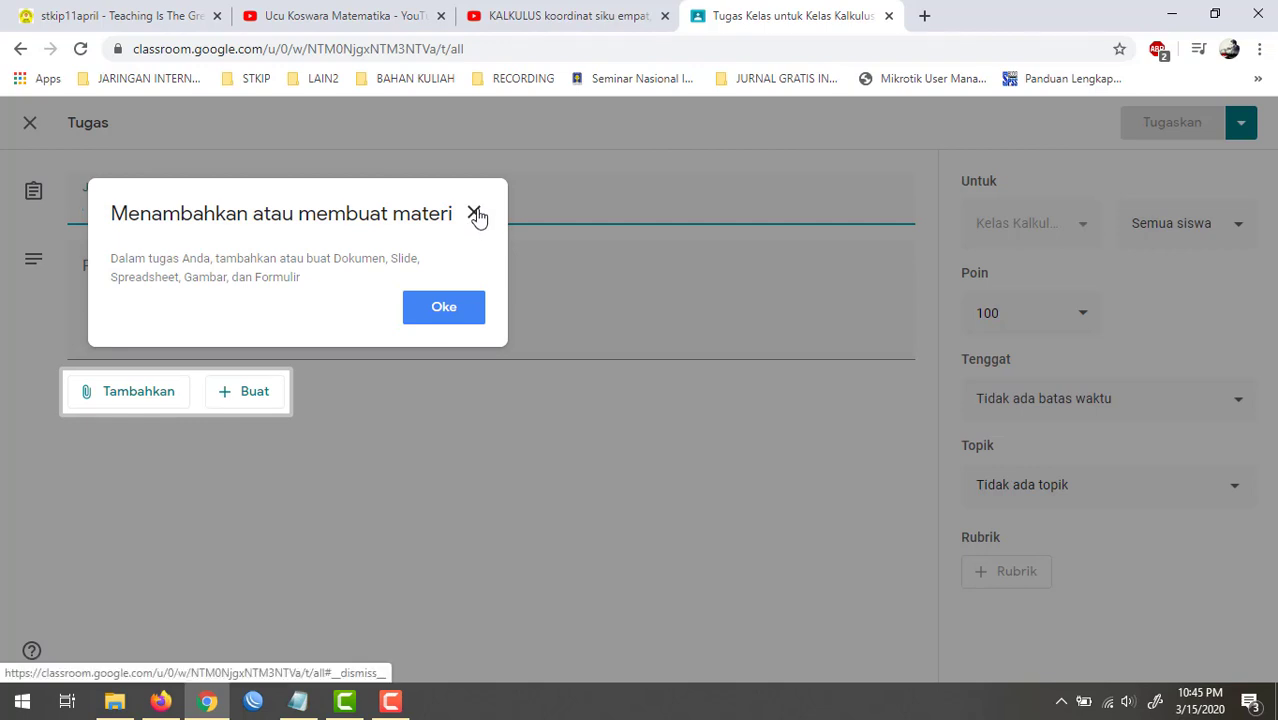
pyautogui.click(475, 215)
pyautogui.write('tugas 1')
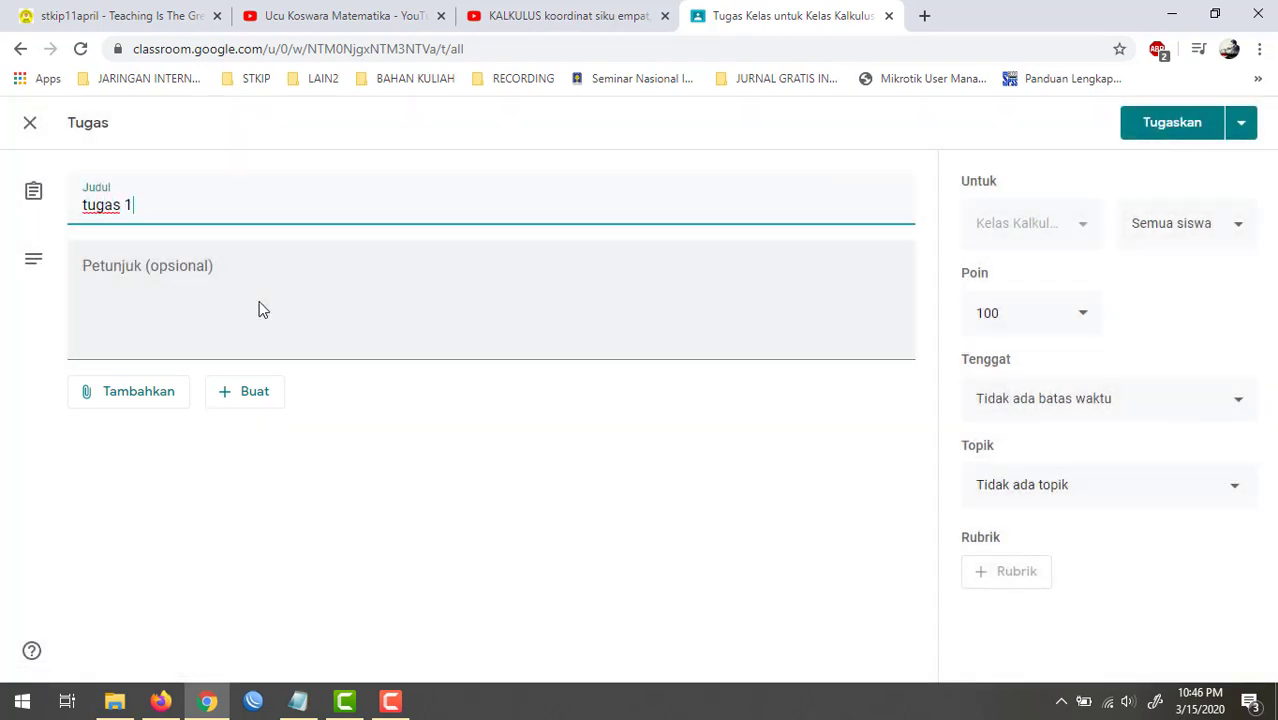
pyautogui.press('BackSpace')
pyautogui.click(173, 325)
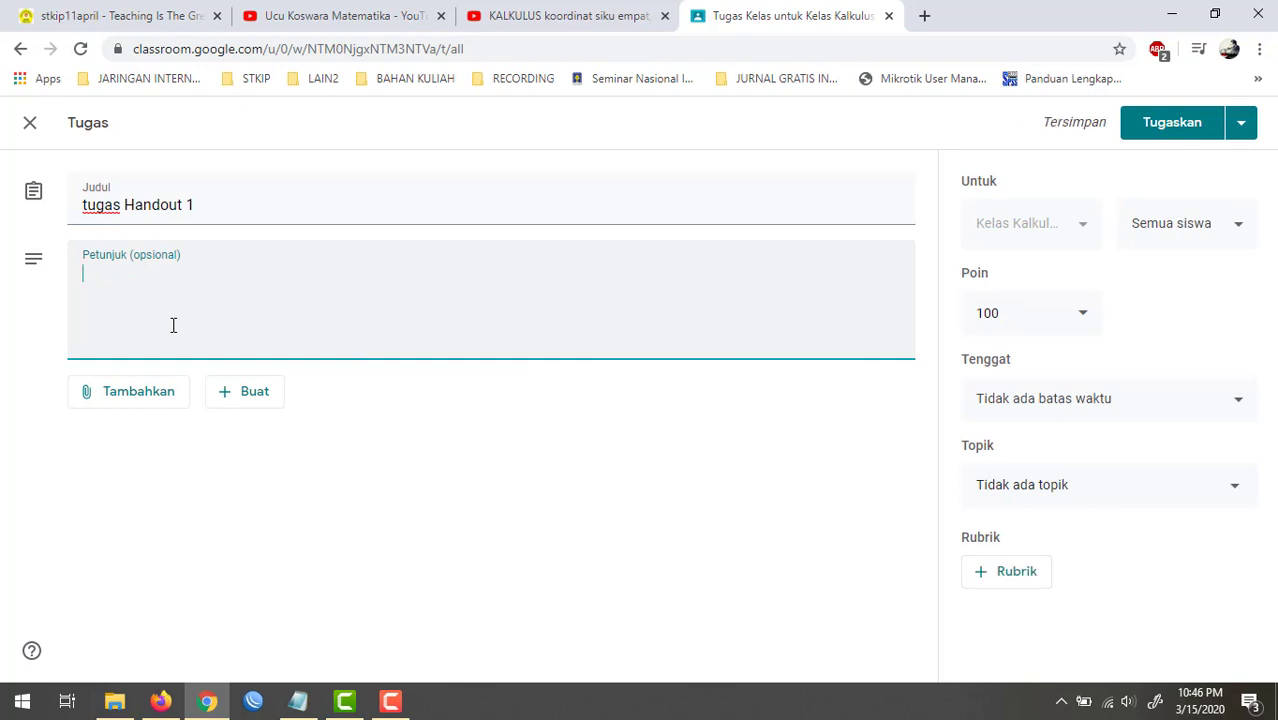
# Enter the assignment instructions "kerjakan beberapa soal berikut, kemudian fhoto dan upload".
pyautogui.write('kerjakan beberapa soal berikut')
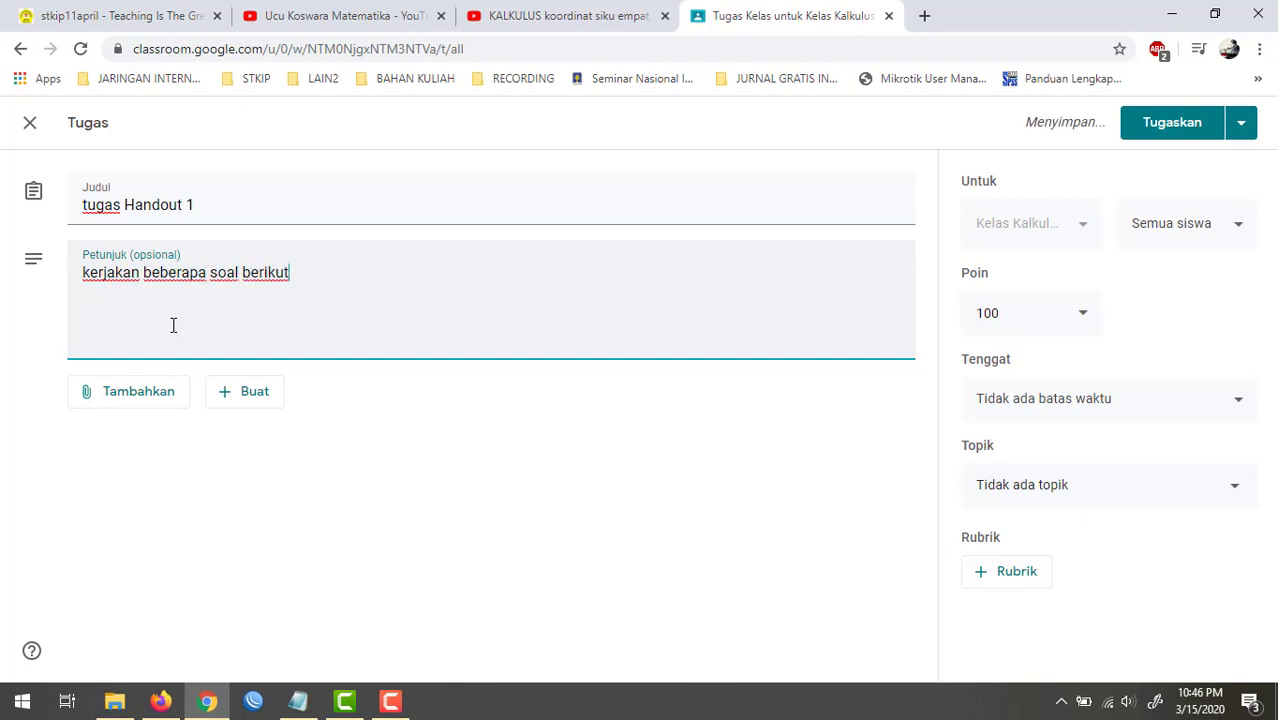
pyautogui.write(', kemudian ')
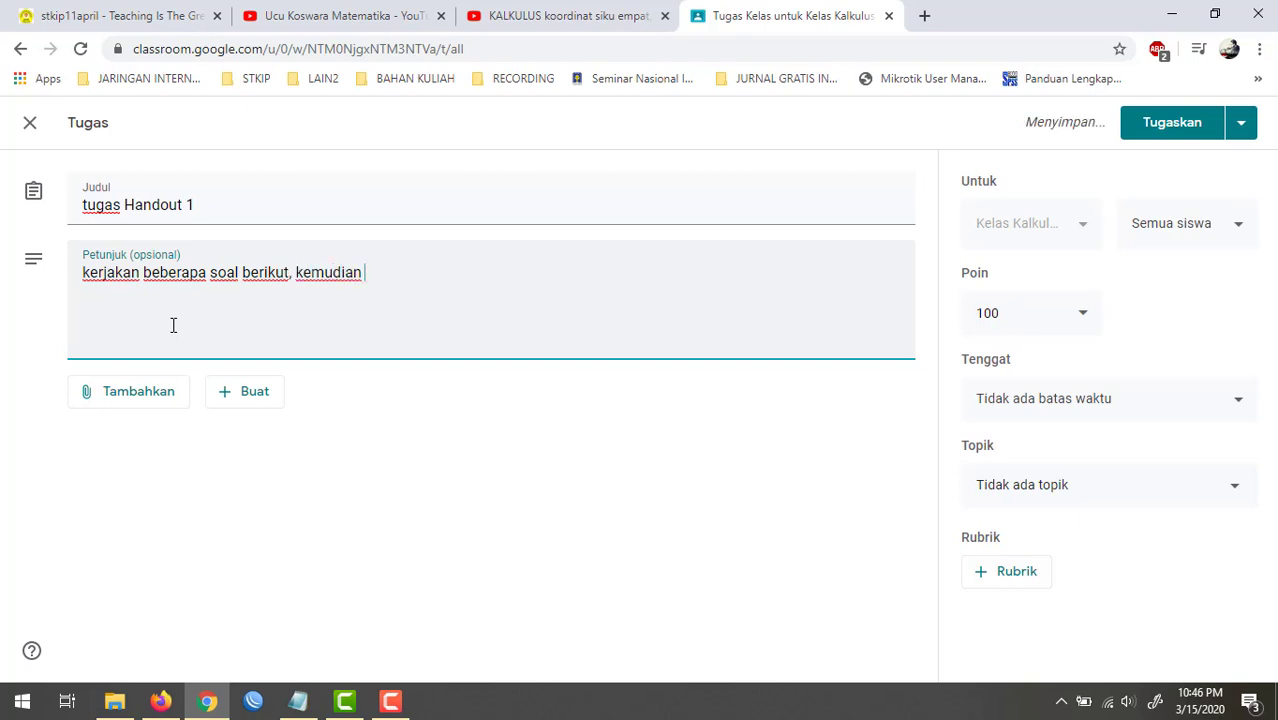
pyautogui.write('fhoto dan upload')
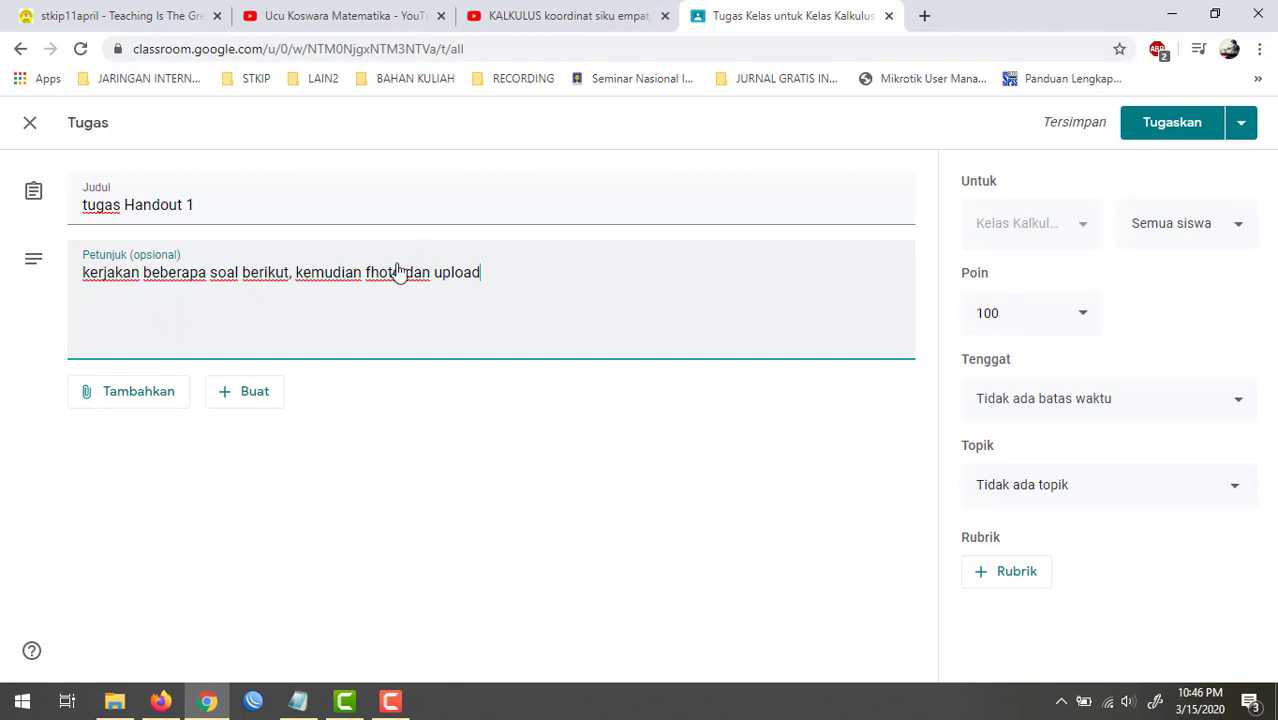
# Revise the end of the instructions to read "kemudian jawabanya diphoto dan uploadkan".
pyautogui.click(366, 273)
pyautogui.write('jawabanya ')
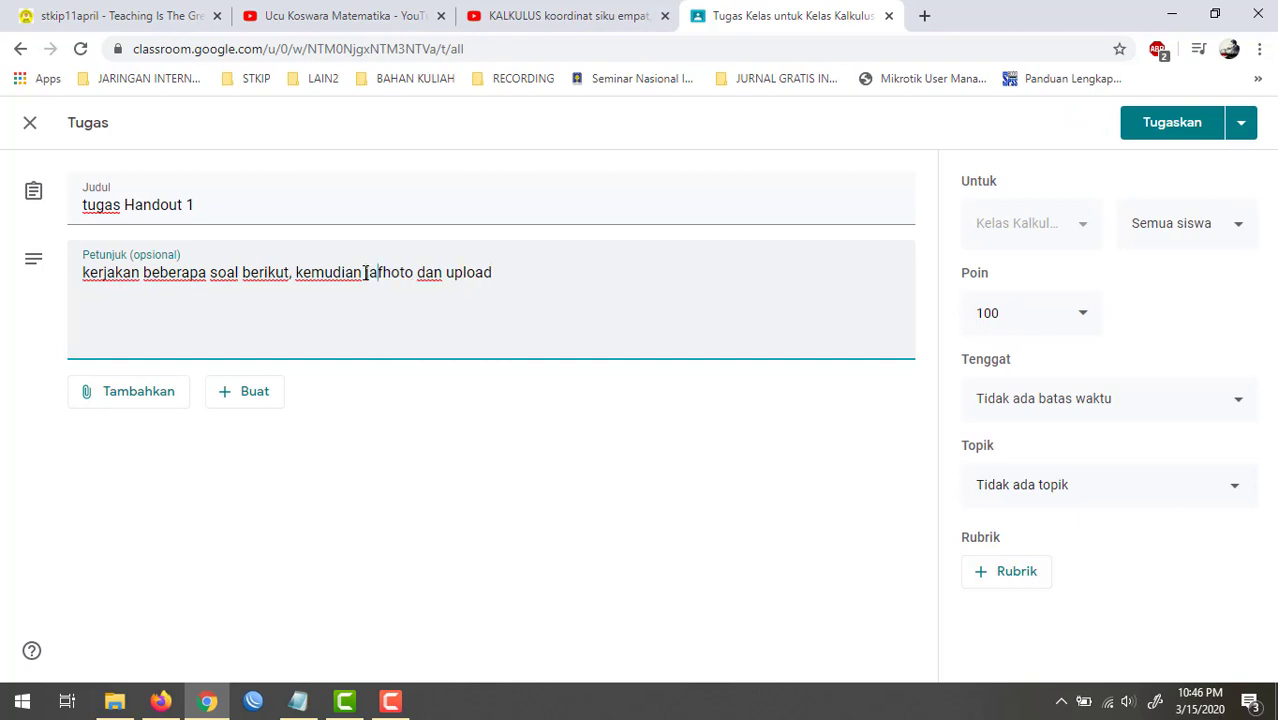
pyautogui.write('di')
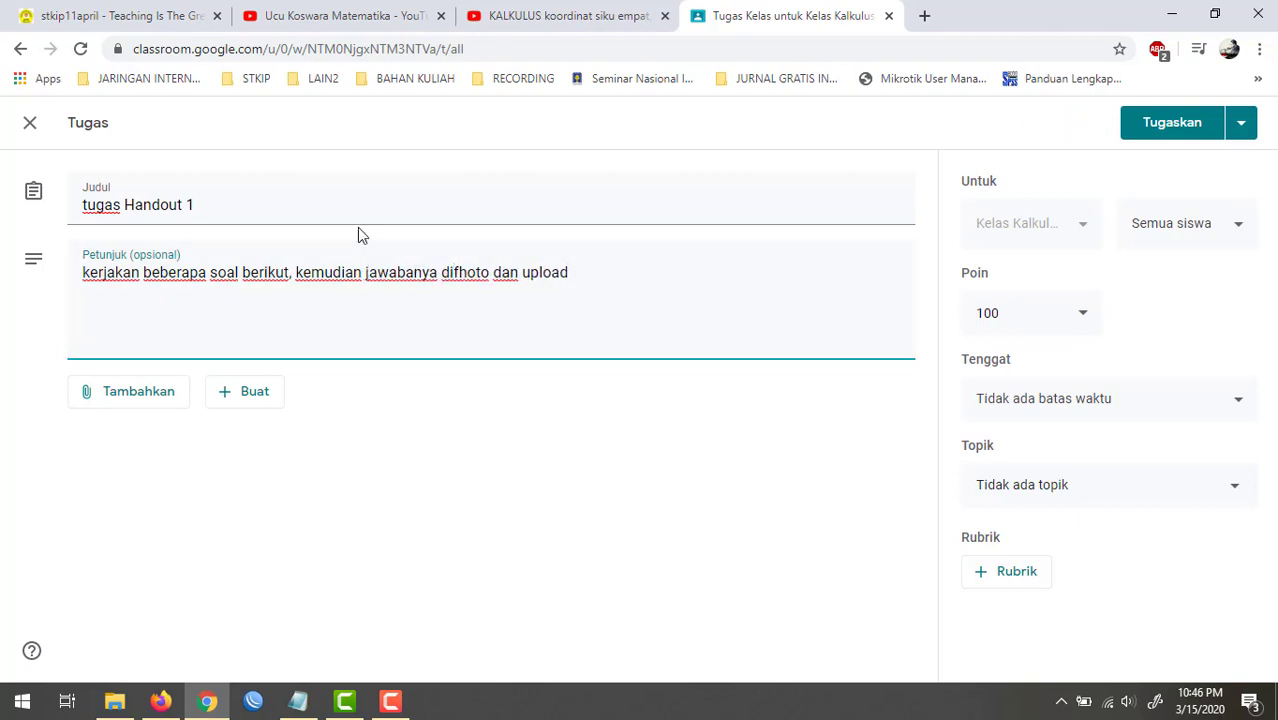
pyautogui.press('Delete')
pyautogui.press('Delete')
pyautogui.write('photo')
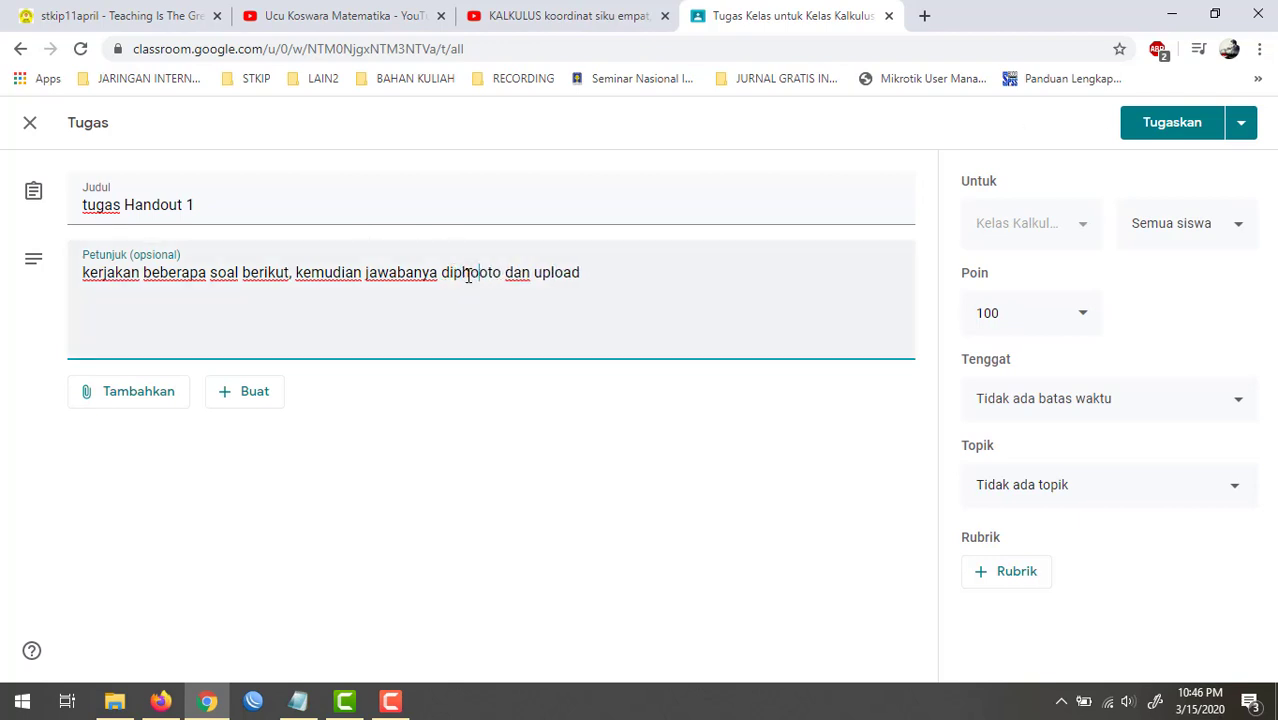
pyautogui.press('Delete')
pyautogui.press('Delete')
pyautogui.press('Delete')
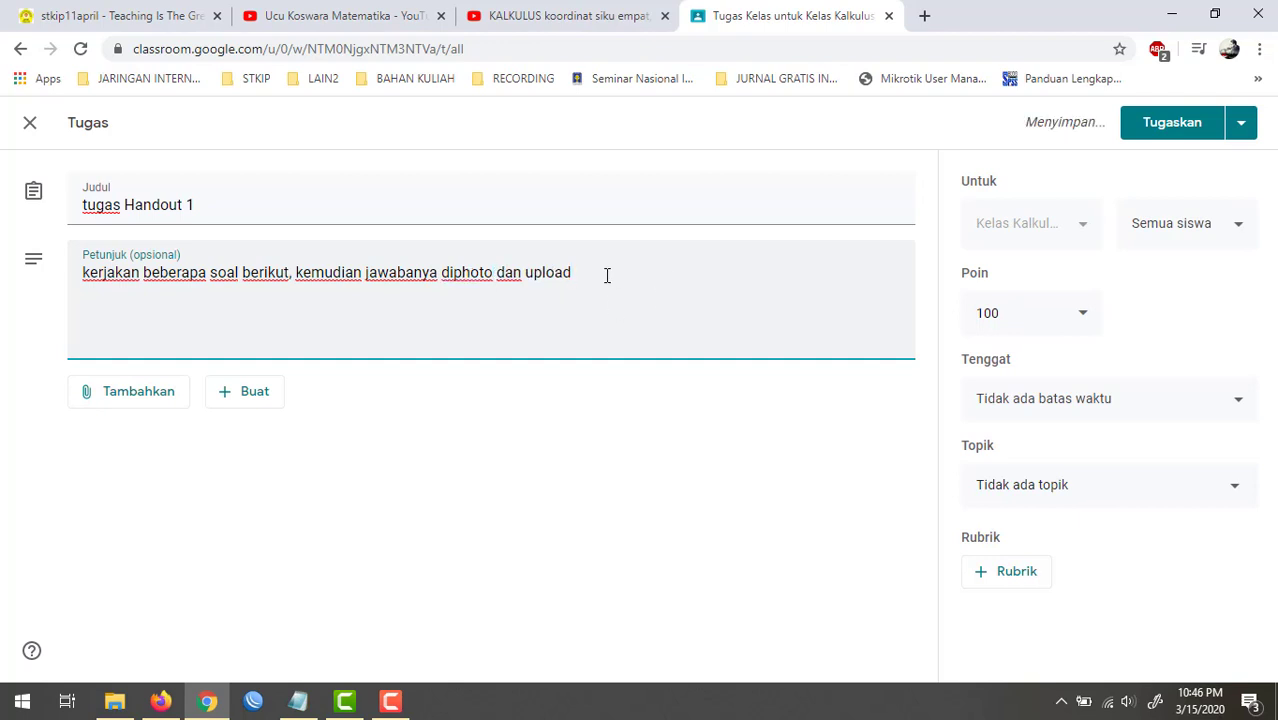
pyautogui.write('kan')
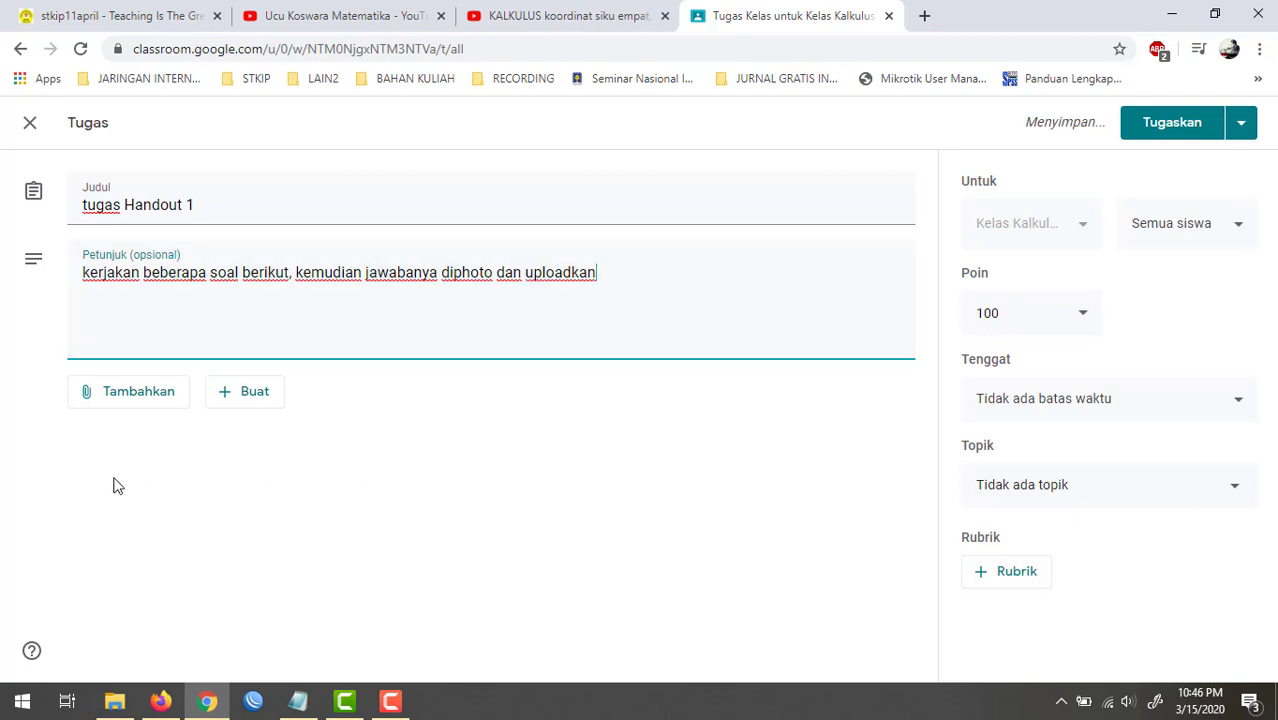
# Examine the assignment's available attachment sources and its points options.
pyautogui.click(122, 399)
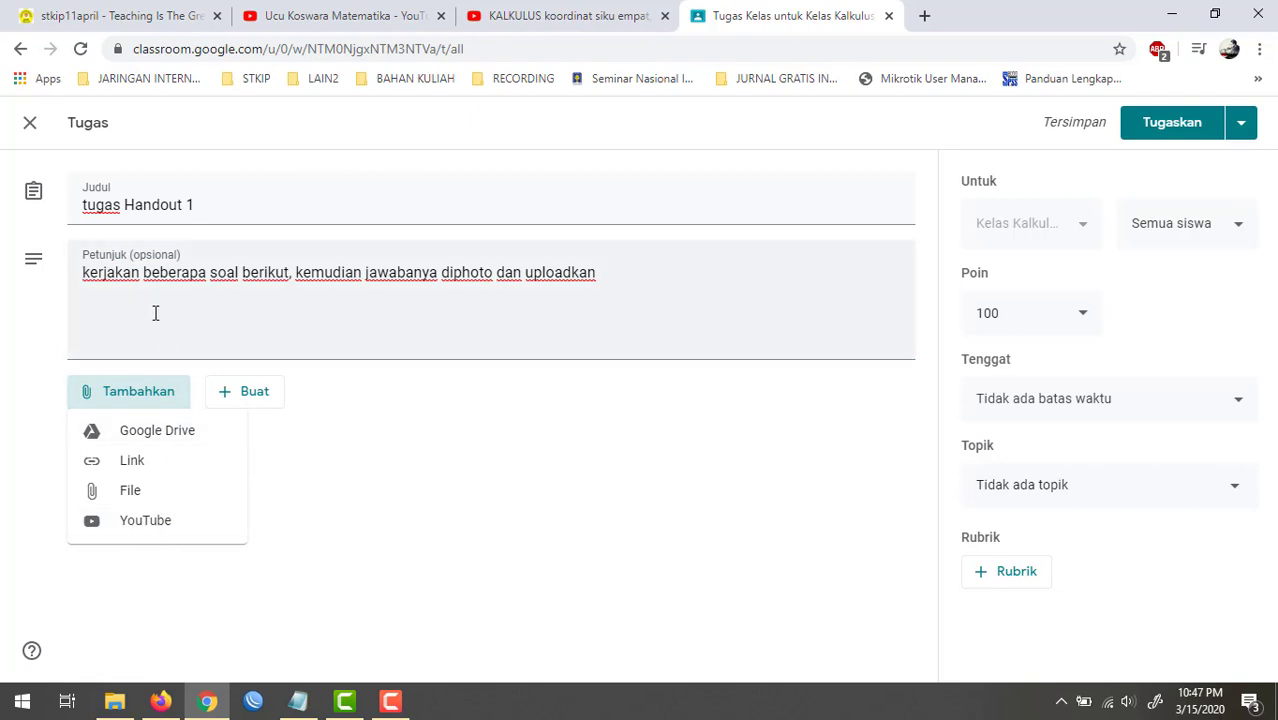
pyautogui.click(525, 448)
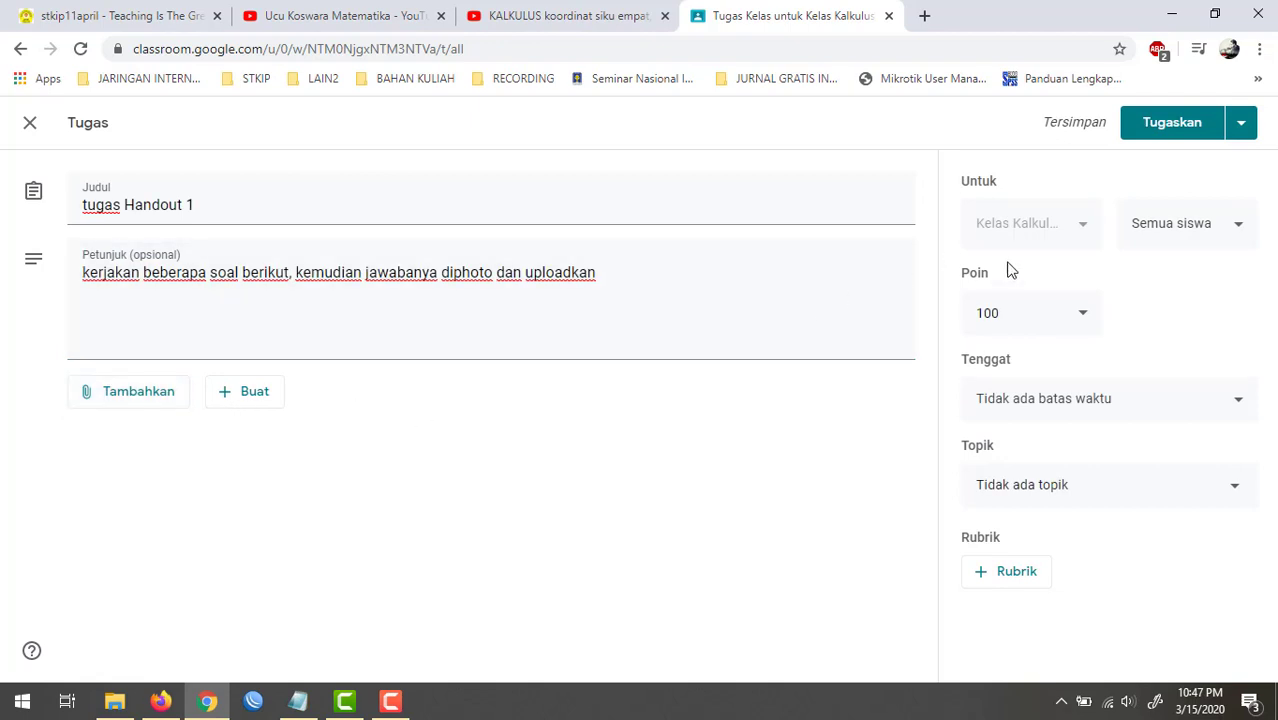
pyautogui.click(1088, 327)
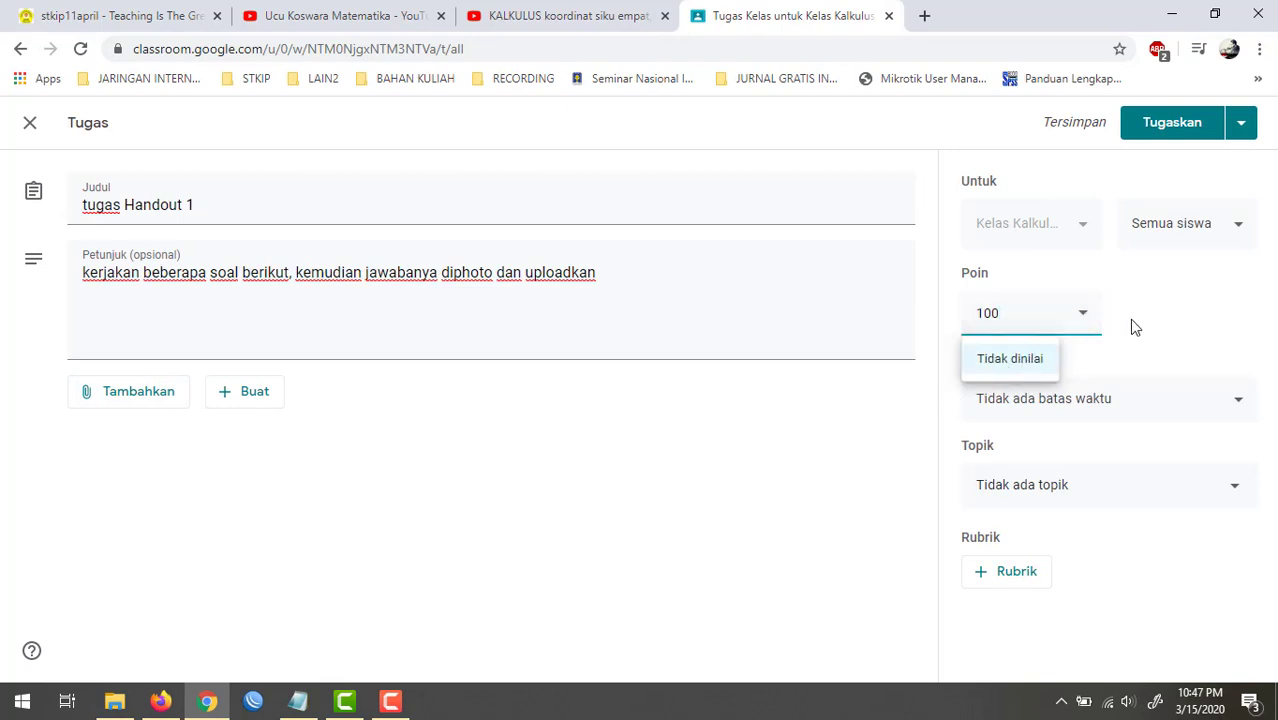
pyautogui.click(1172, 318)
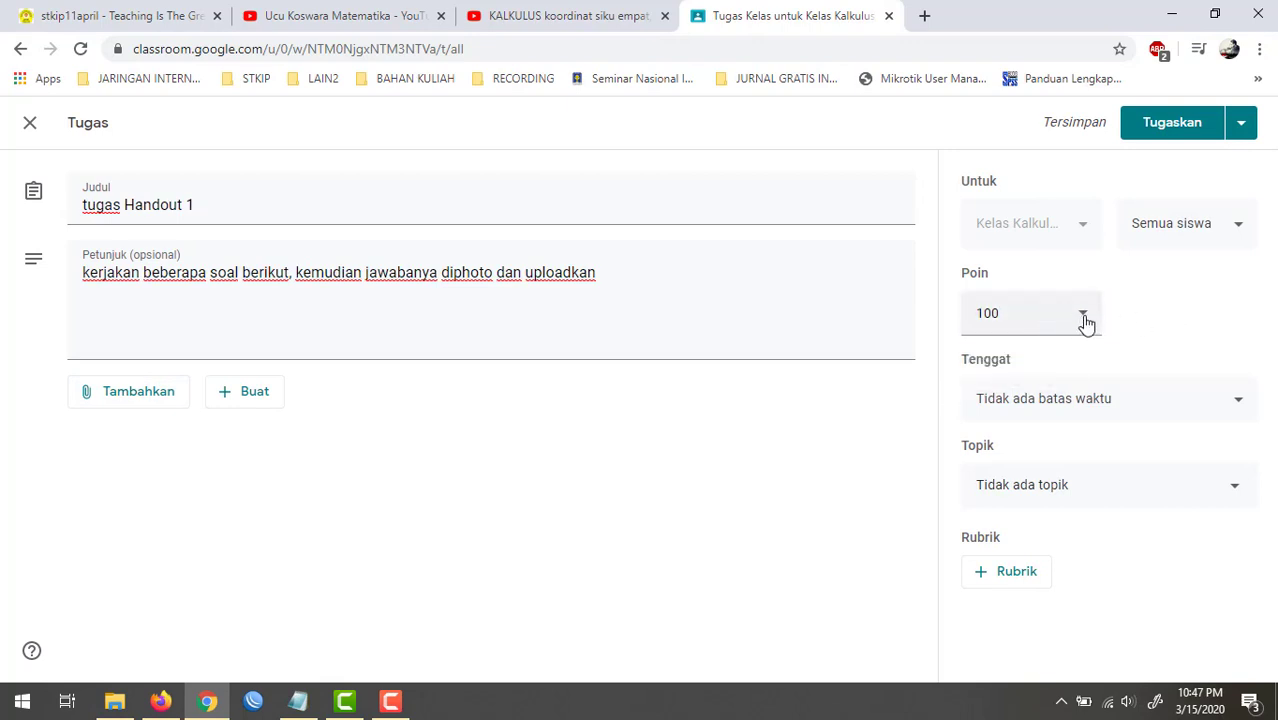
pyautogui.click(1033, 311)
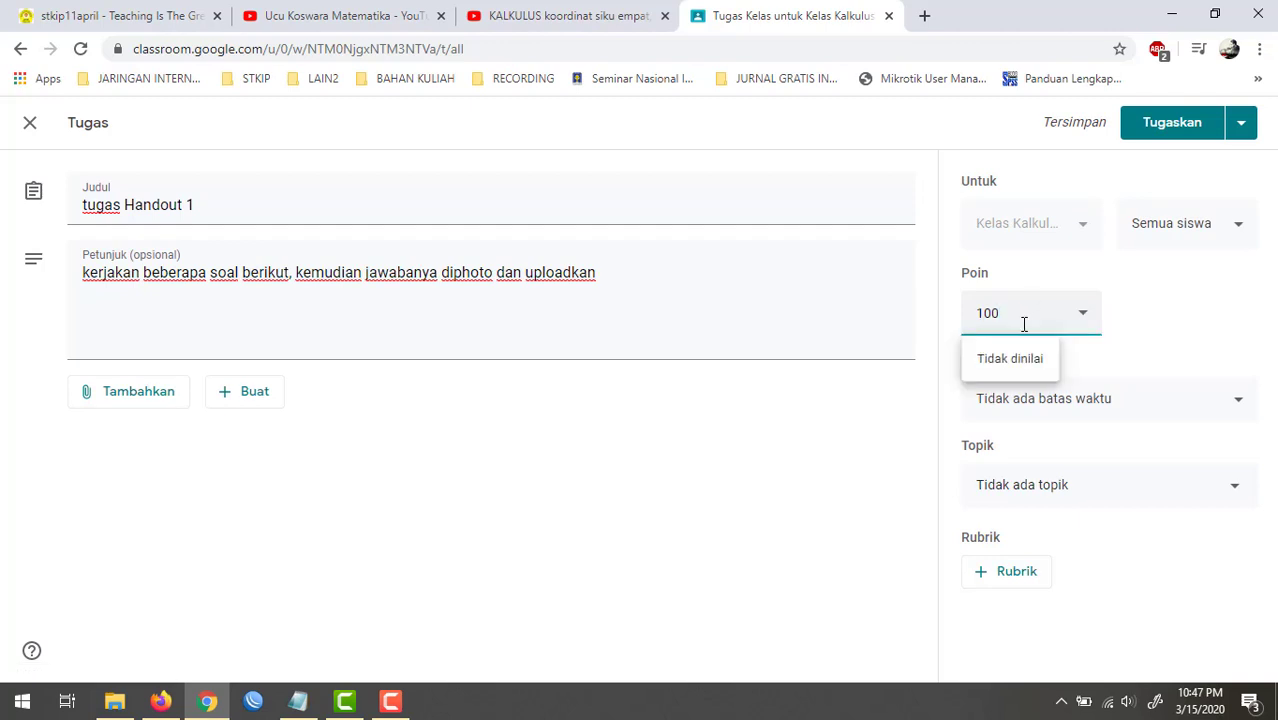
pyautogui.doubleClick(980, 318)
pyautogui.click(1166, 322)
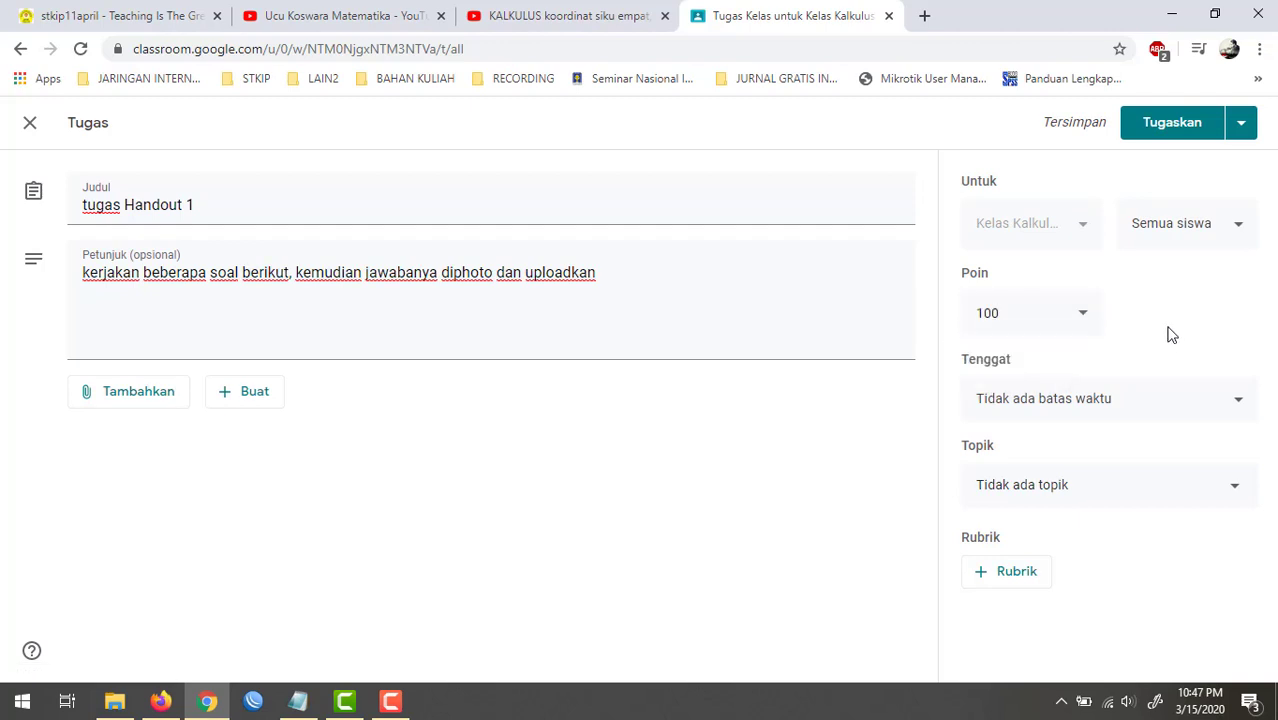
# Set the assignment's deadline to 23 March 2020 at 23.59 and assign it to the class.
pyautogui.click(1230, 405)
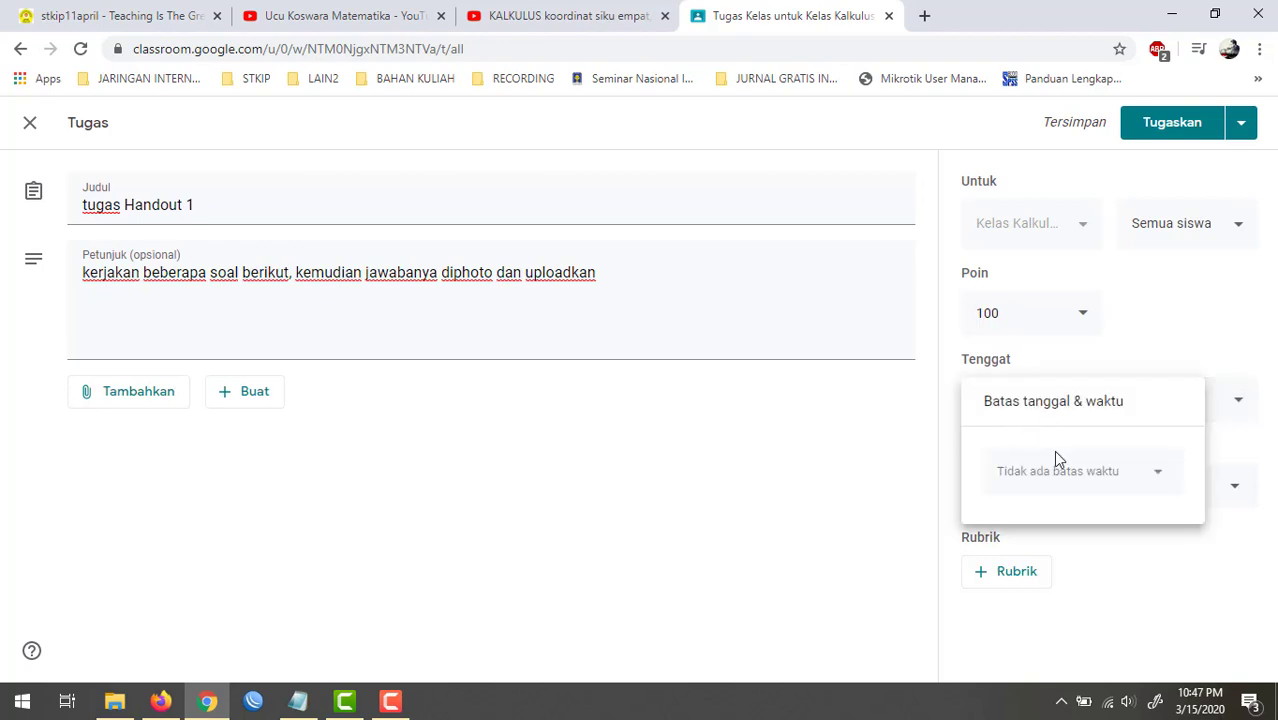
pyautogui.click(1129, 480)
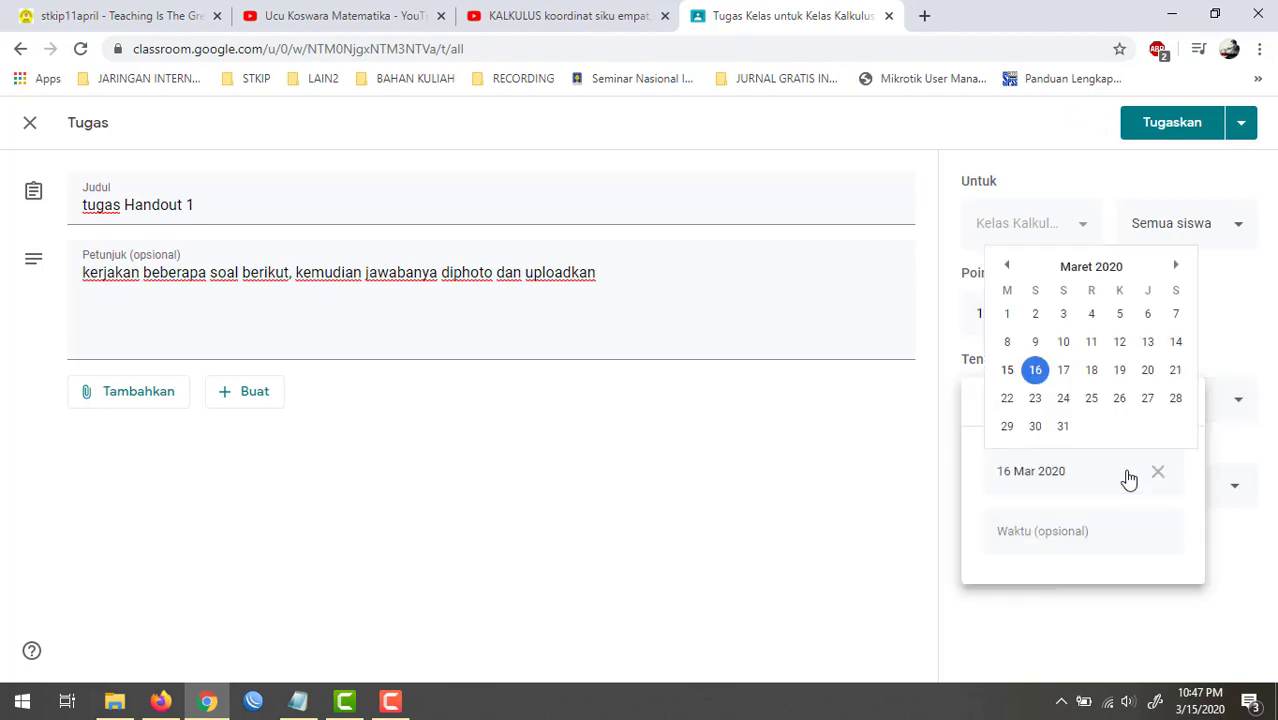
pyautogui.click(1036, 399)
pyautogui.click(1045, 538)
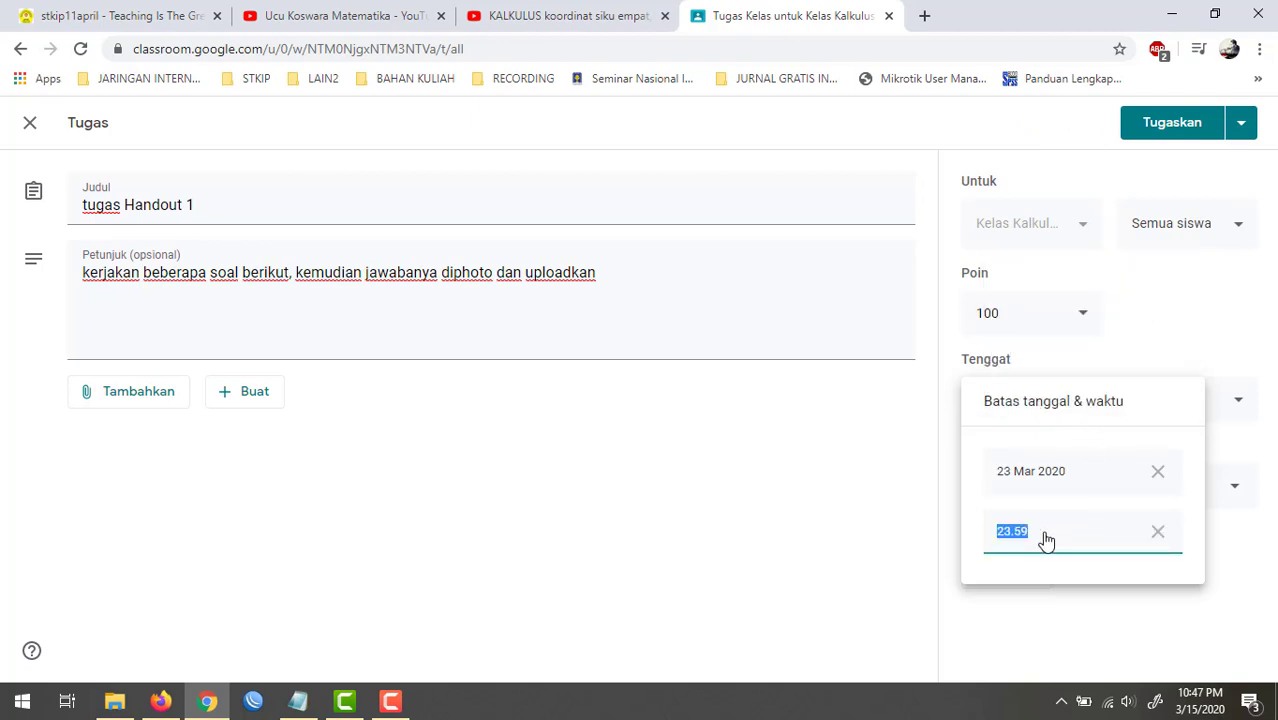
pyautogui.click(1146, 618)
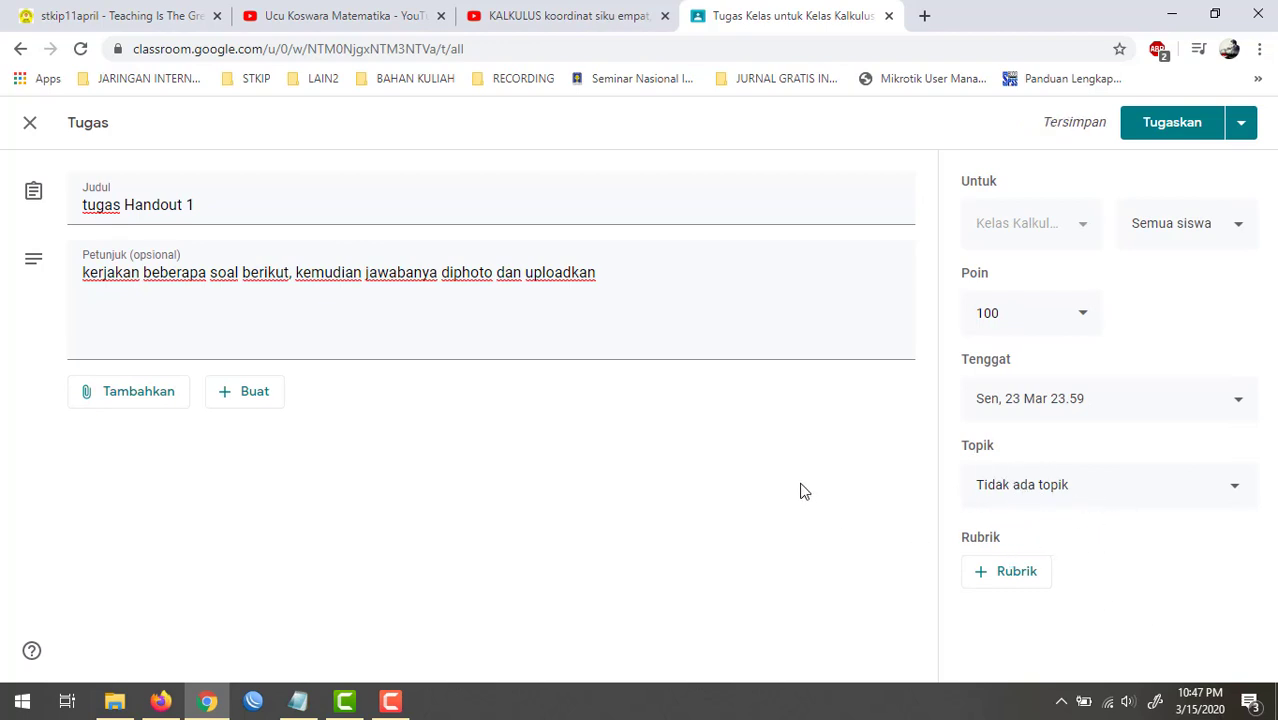
pyautogui.click(1172, 133)
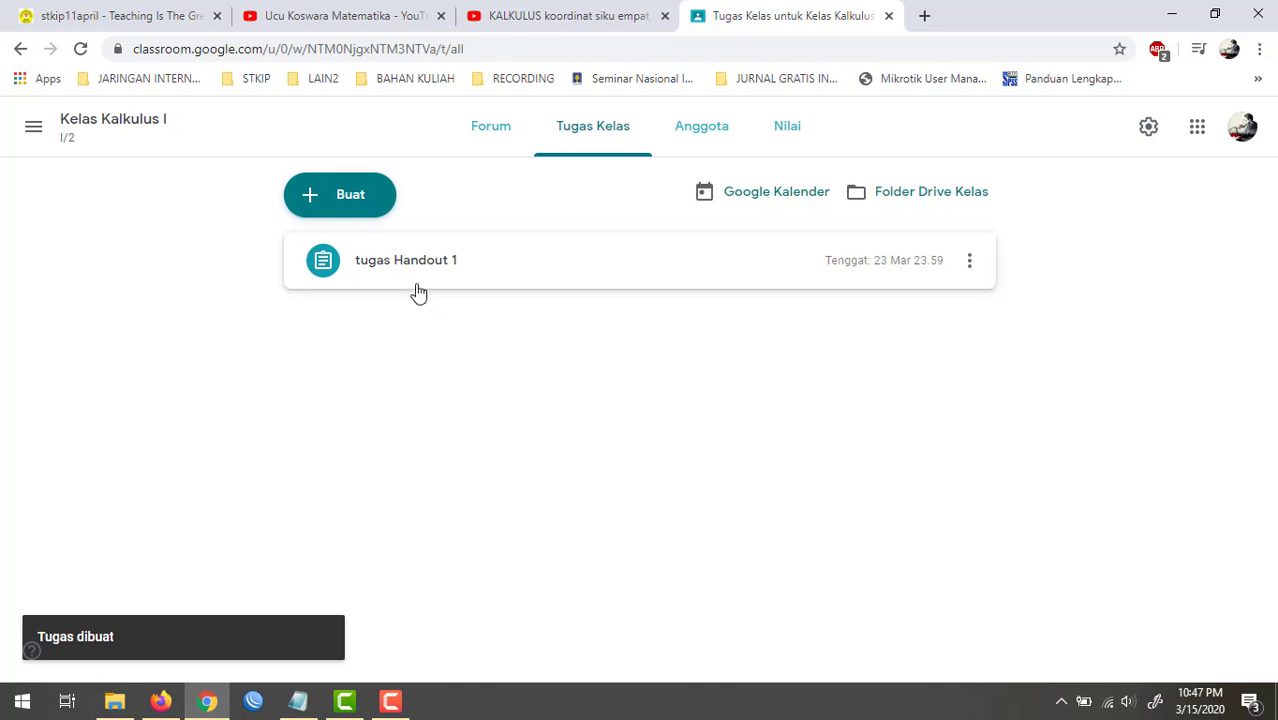
# View the class's member list and gradebook, dismissing the introductory tips.
pyautogui.click(704, 138)
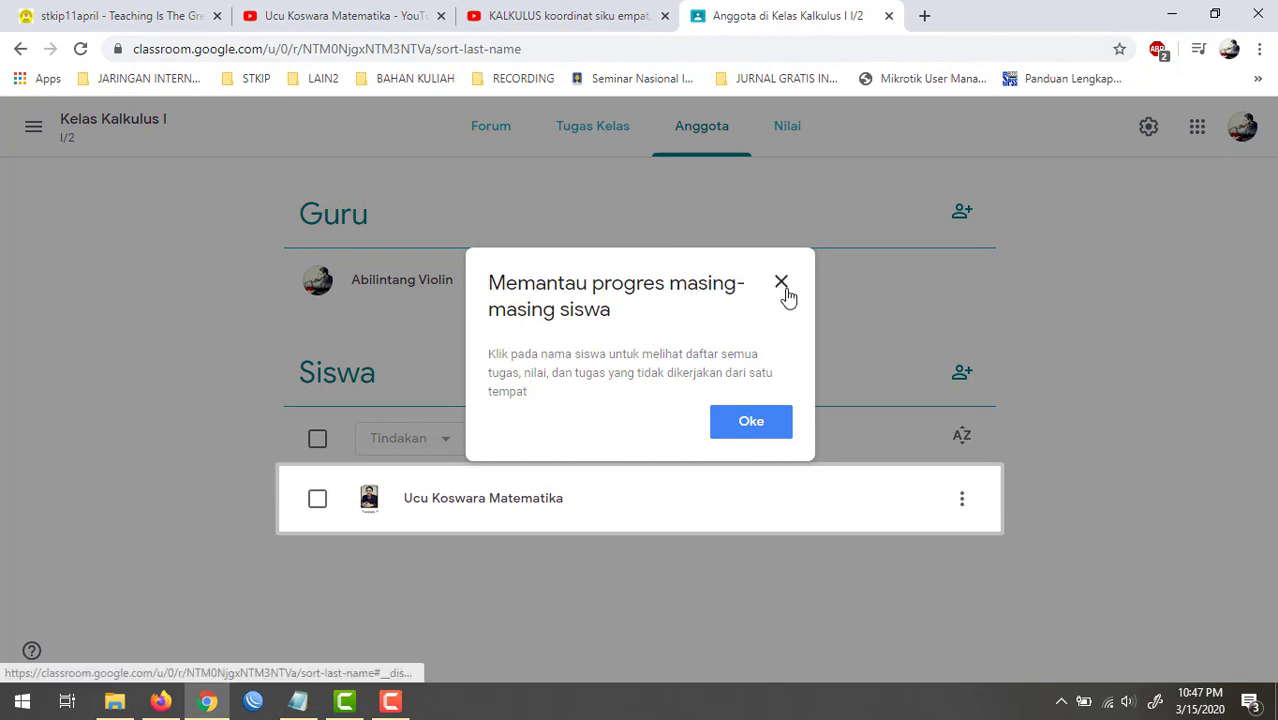
pyautogui.click(781, 282)
pyautogui.click(780, 134)
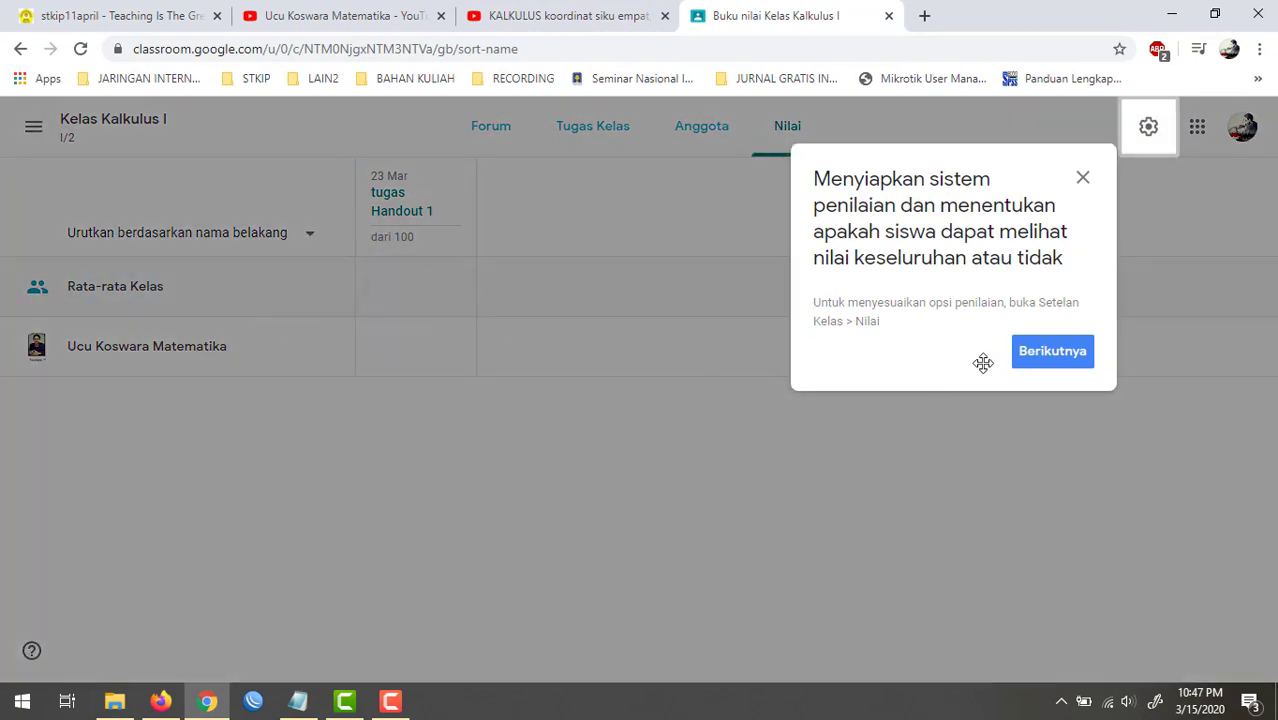
pyautogui.click(1084, 180)
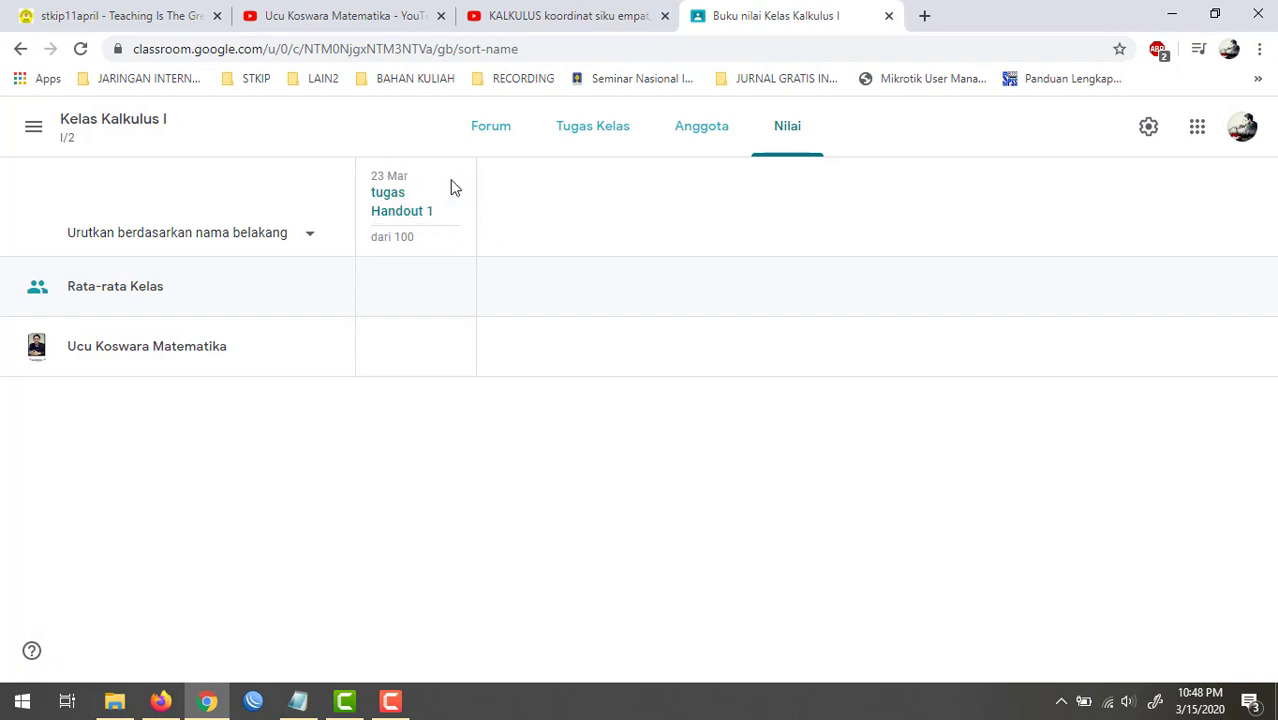
# Open tugas Handout 1 from the gradebook and examine its student work, status filter options and instructions.
pyautogui.click(402, 211)
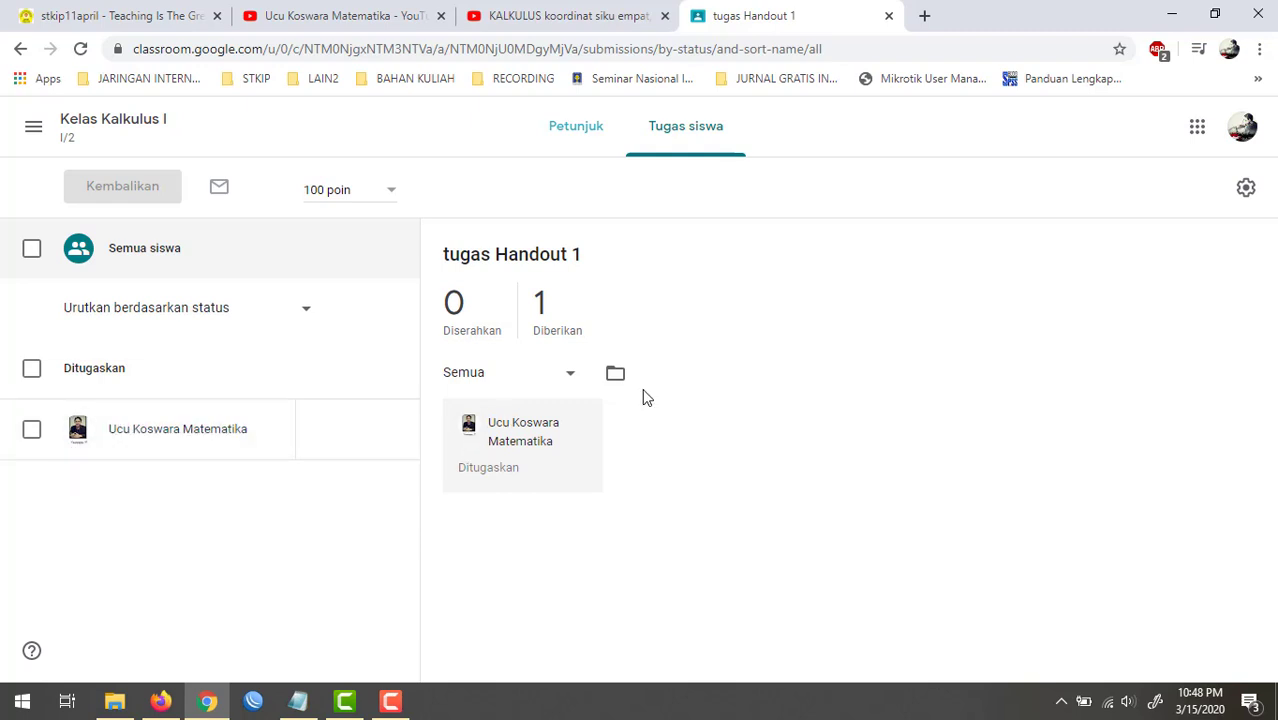
pyautogui.click(31, 436)
pyautogui.click(31, 436)
pyautogui.click(568, 376)
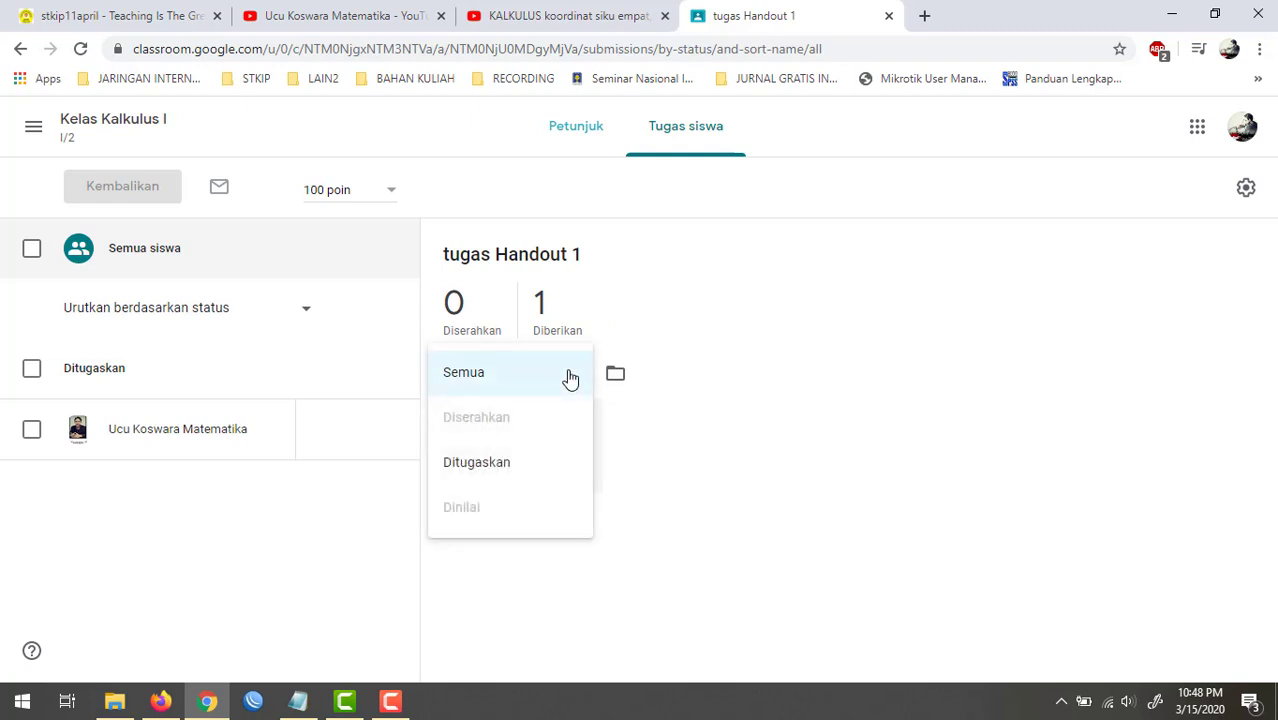
pyautogui.click(858, 585)
pyautogui.click(568, 135)
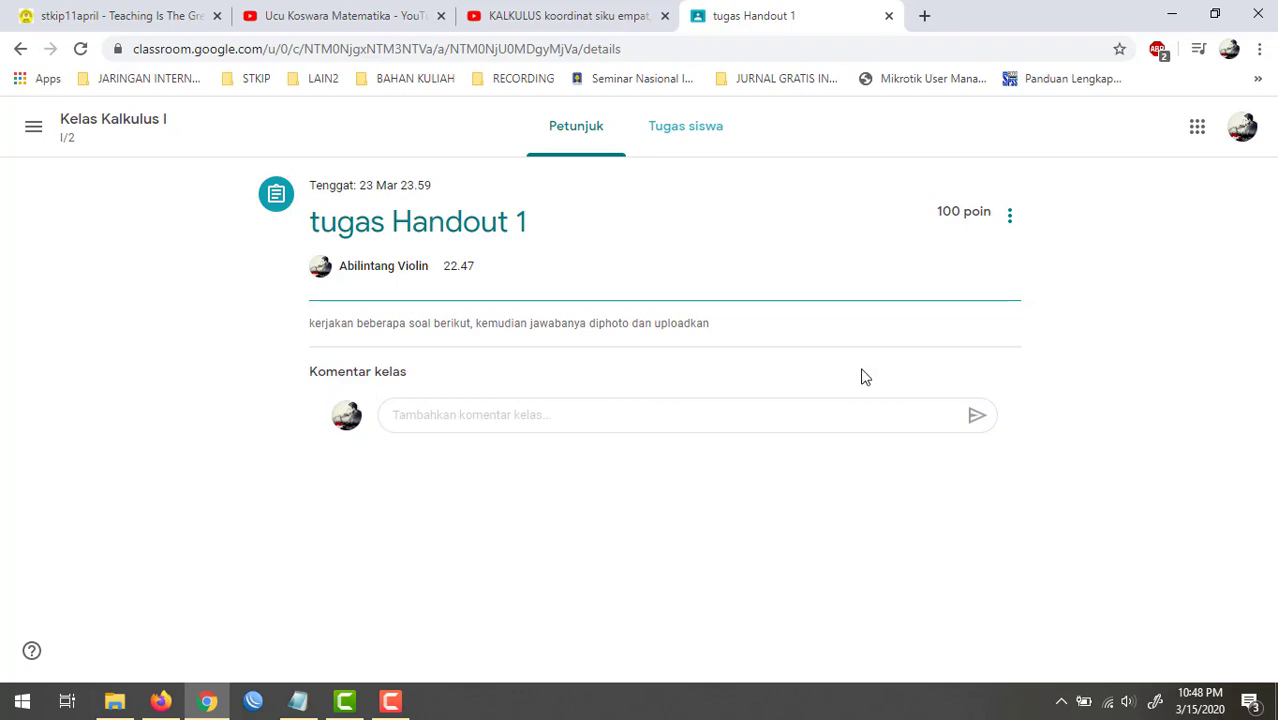
# Minimize the browser and the file explorer windows to reveal the presentation title behind them.
pyautogui.click(1171, 16)
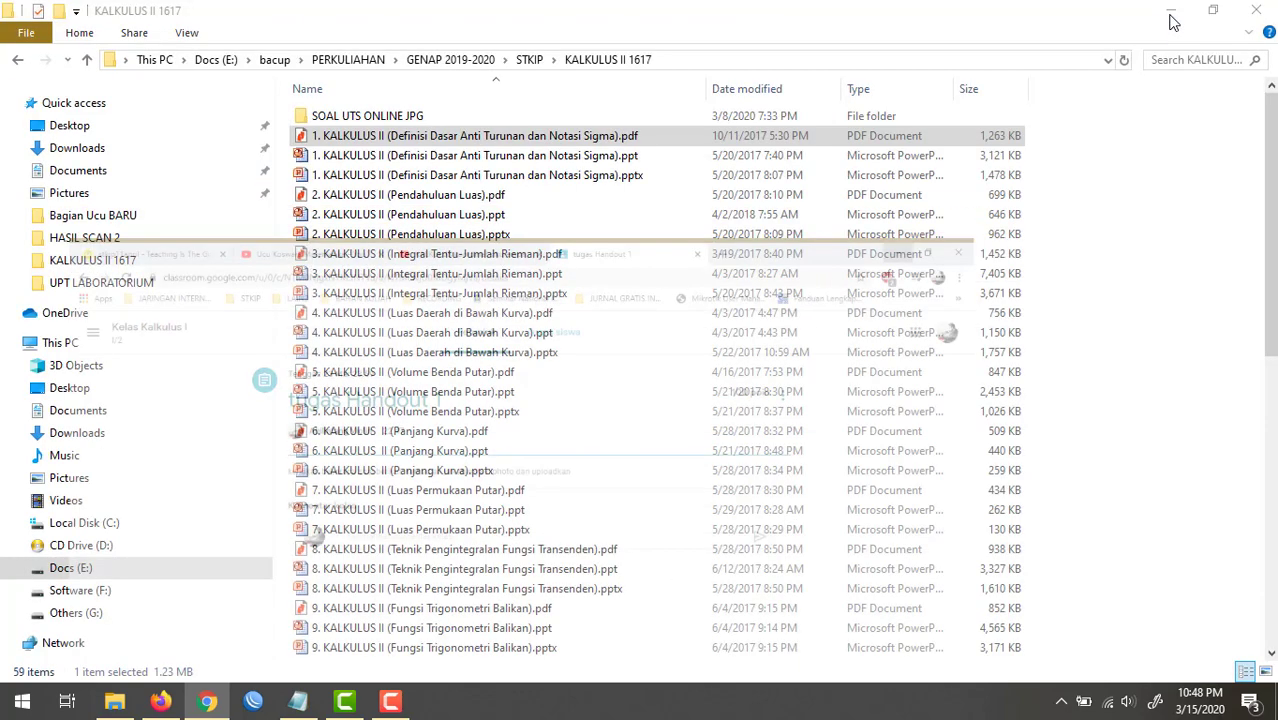
pyautogui.click(1172, 17)
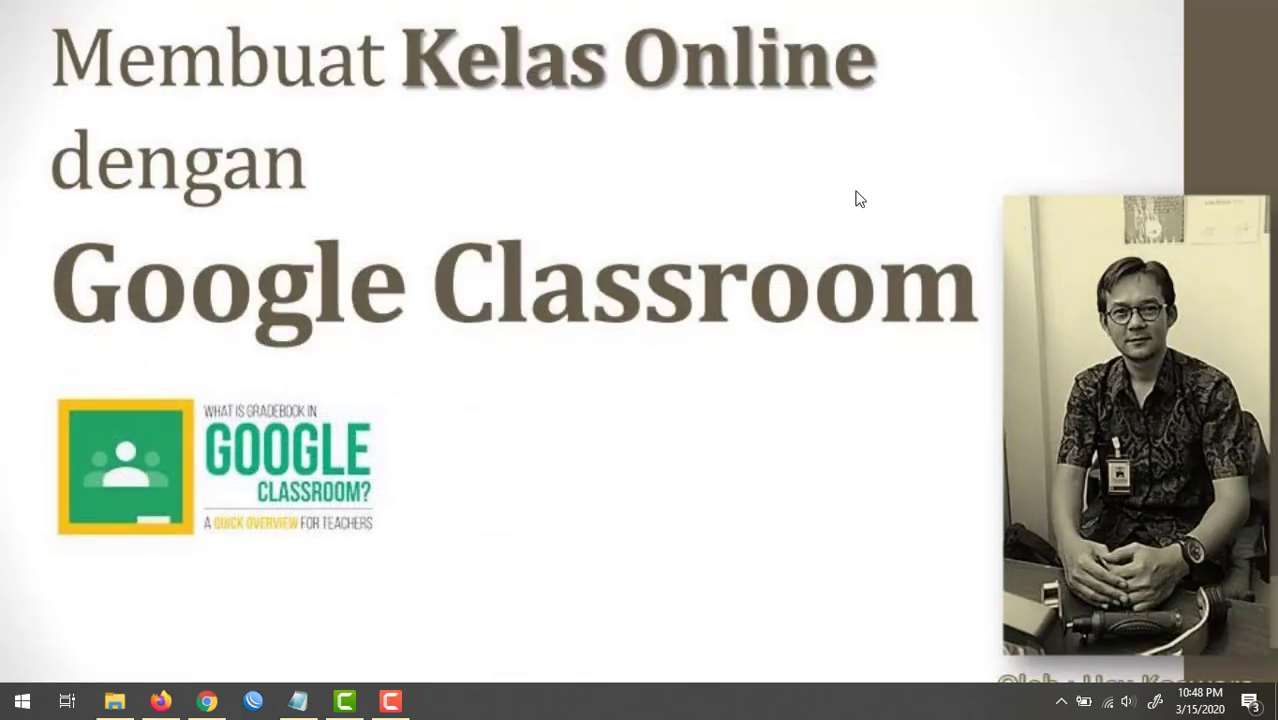